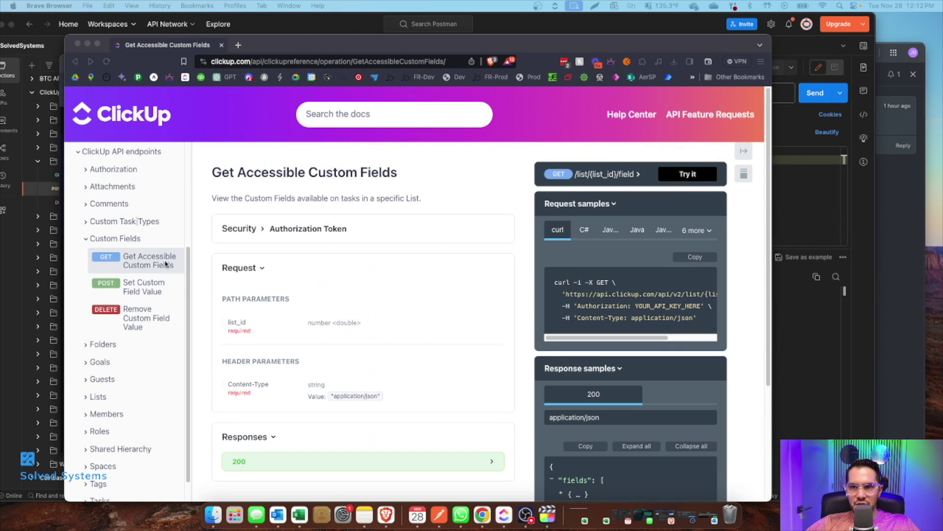
Step: Switch to ClickUp and look through the Services list and list-view option menus
left_click(148, 264)
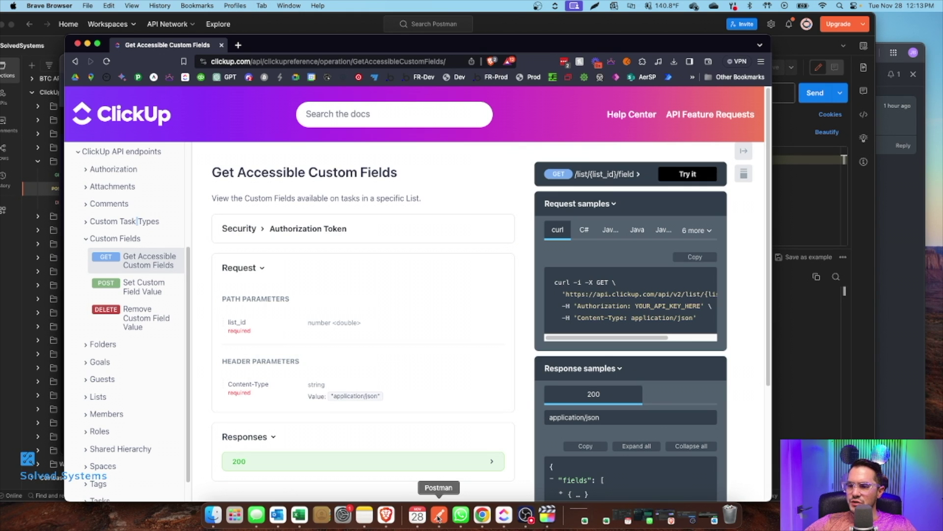
left_click(505, 515)
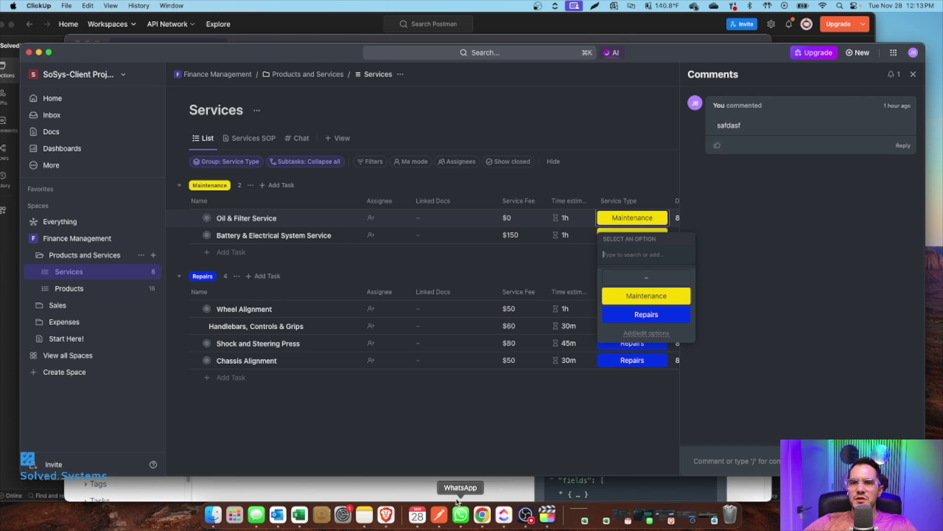
left_click(97, 268)
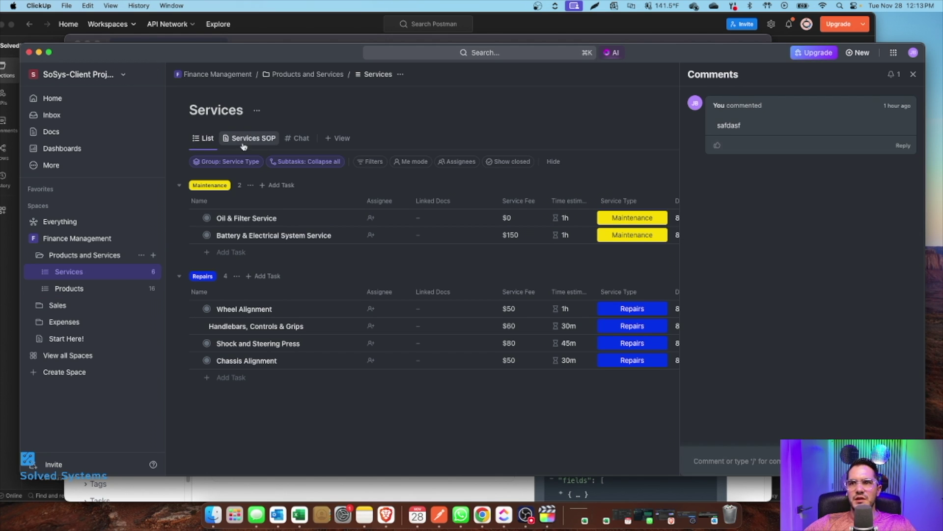
left_click(203, 138)
left_click(152, 272)
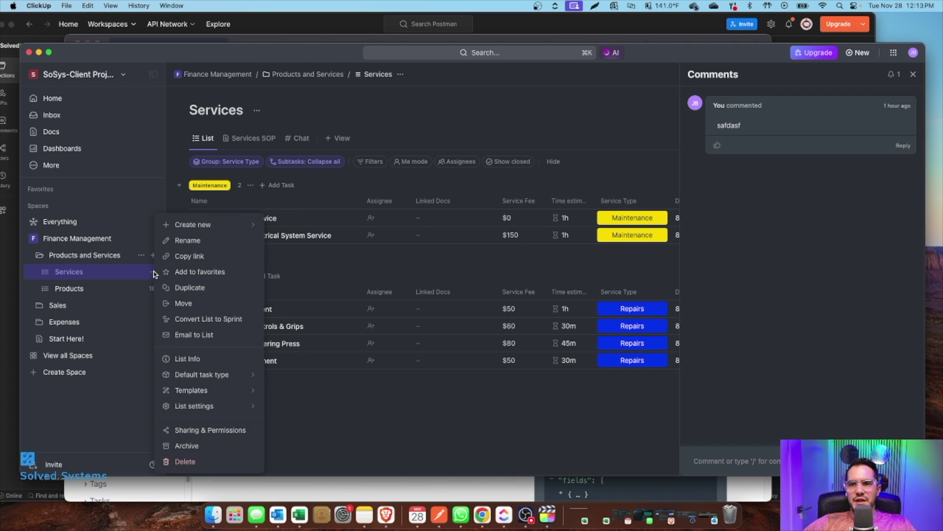
left_click(212, 141)
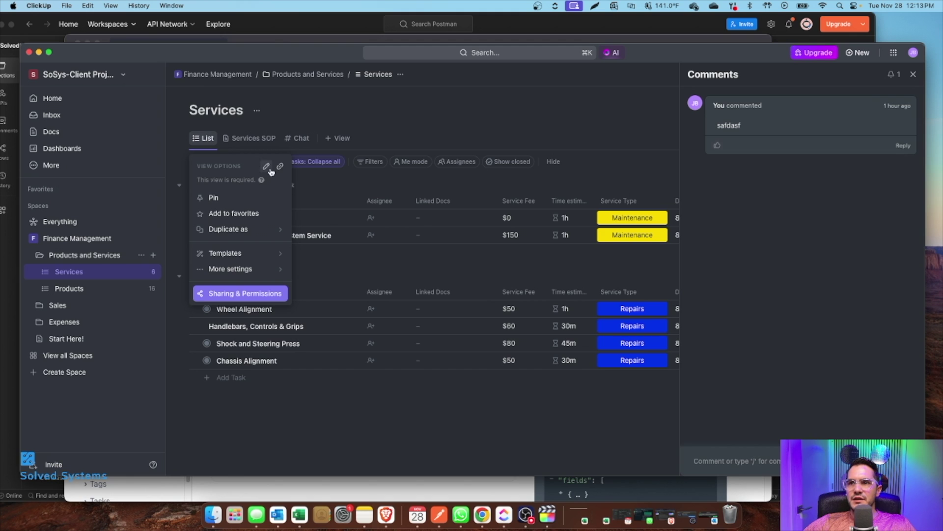
left_click(291, 238)
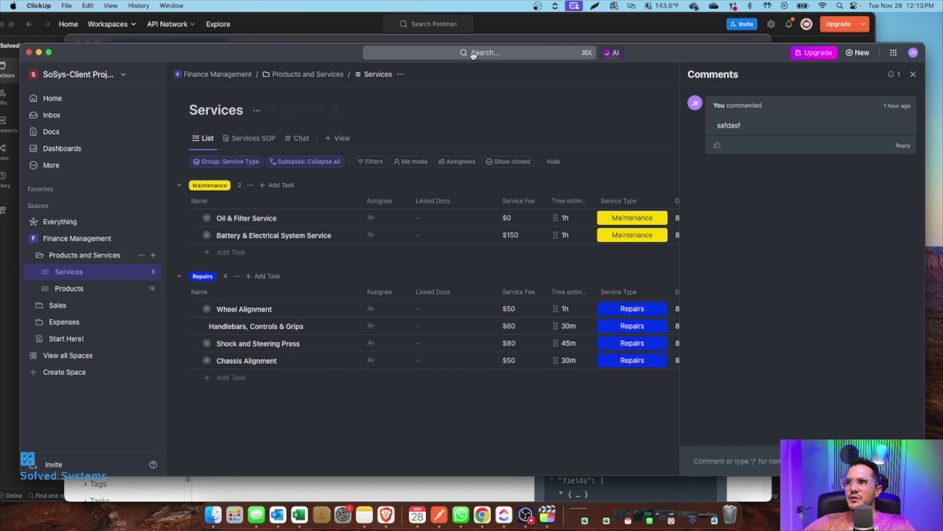
left_click(212, 138)
left_click(284, 168)
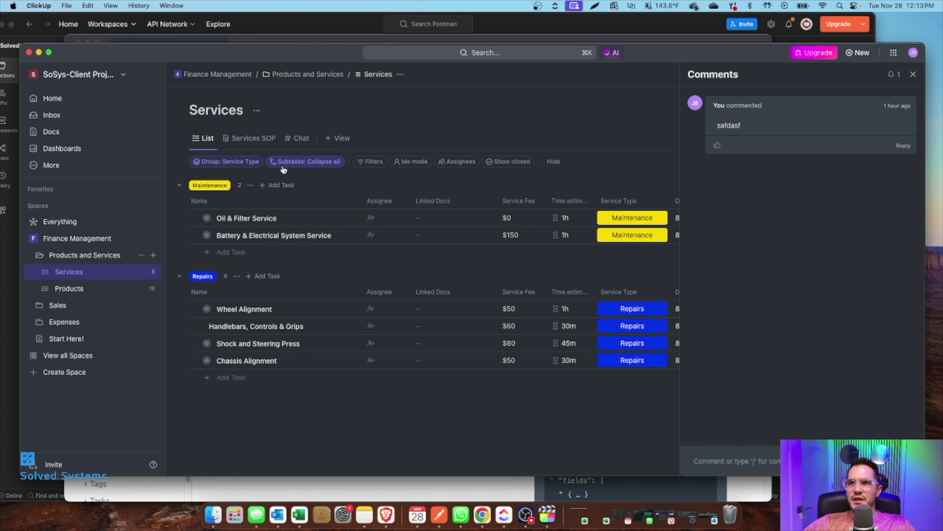
left_click(427, 54)
type("https://app.clickup.com/8497185/v/l/83a11-7794")
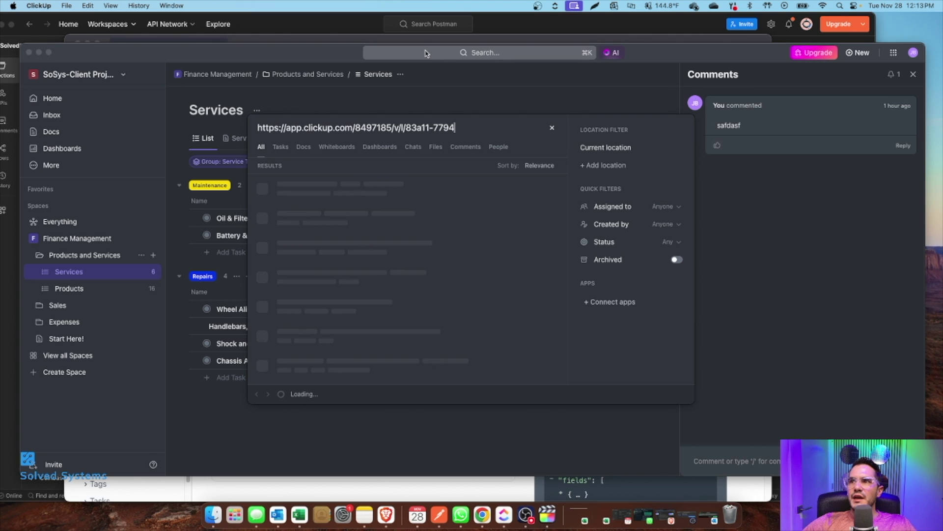
left_click(552, 128)
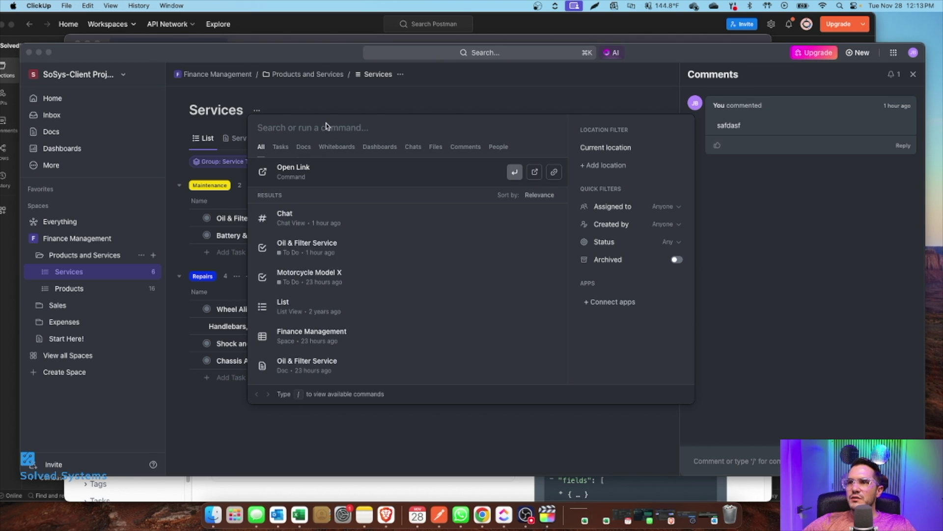
left_click(708, 207)
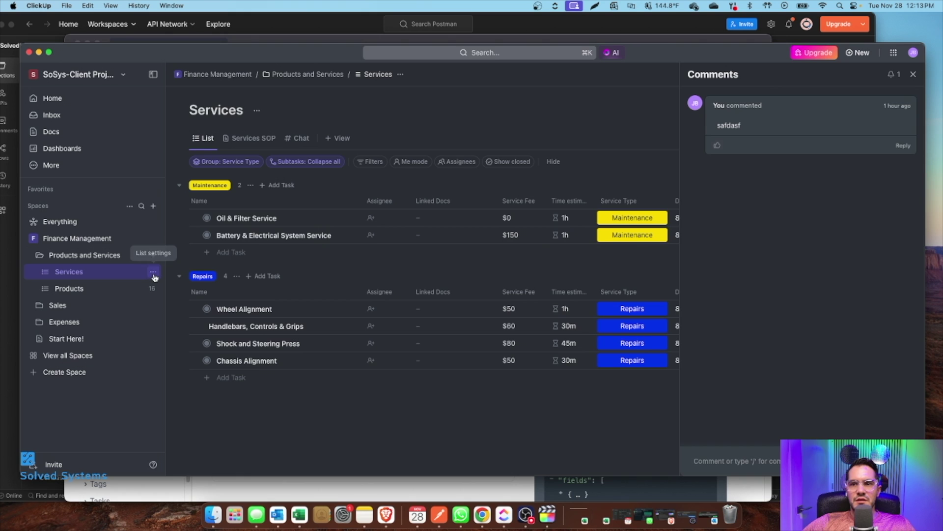
left_click(152, 271)
left_click(191, 256)
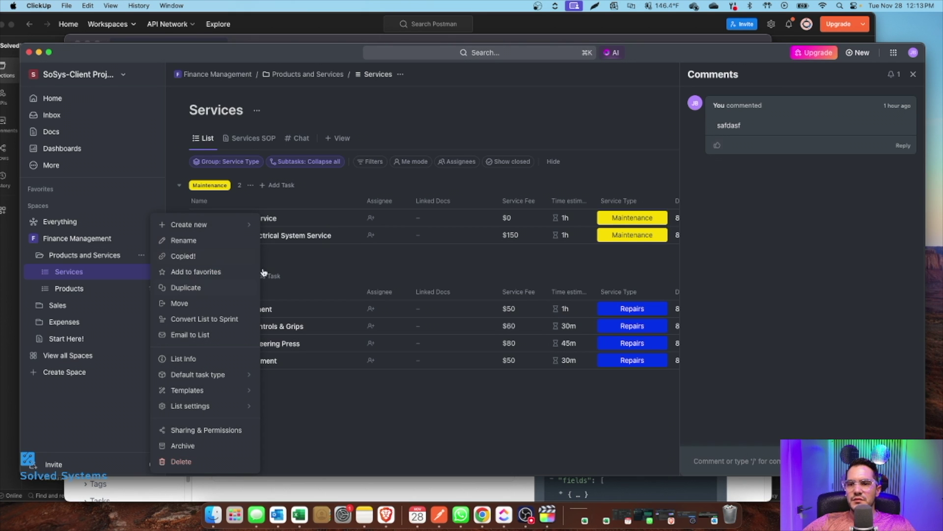
left_click(352, 109)
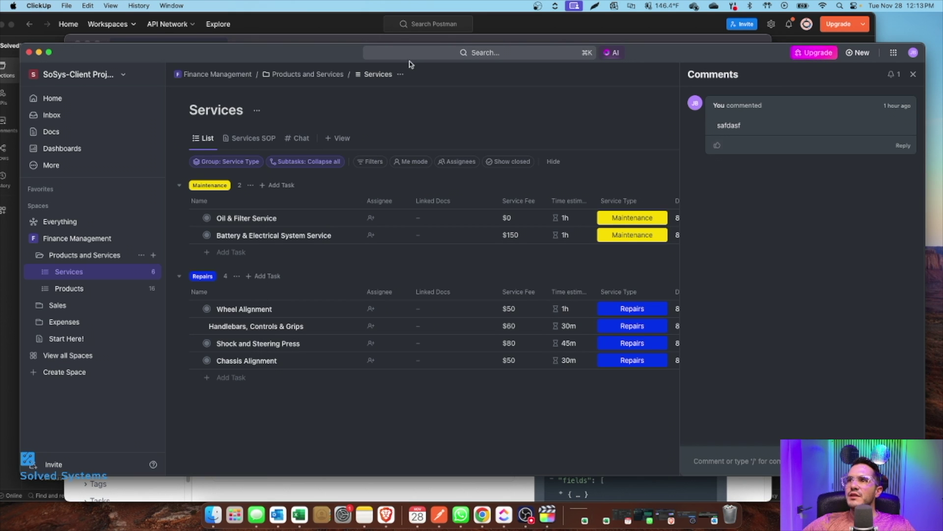
left_click(416, 53)
key("super+v")
double_click(451, 129)
key("super+c")
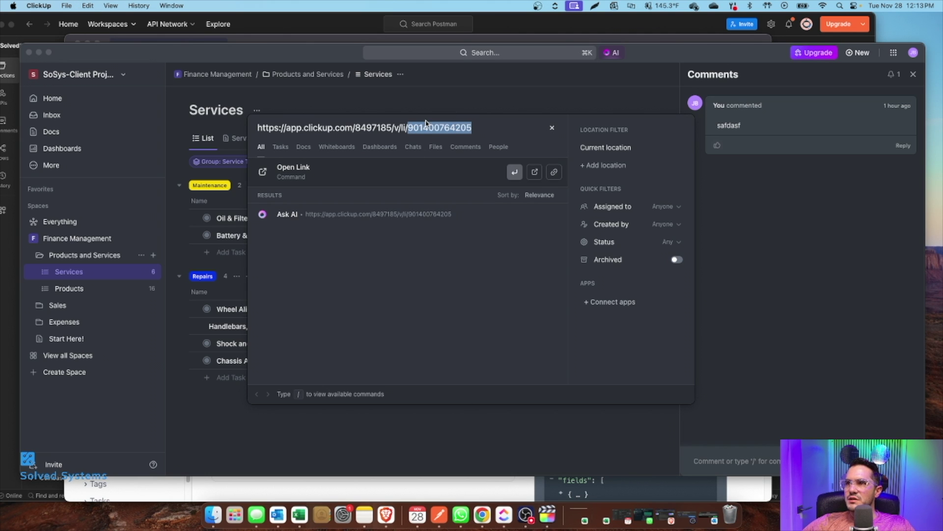
left_click(439, 515)
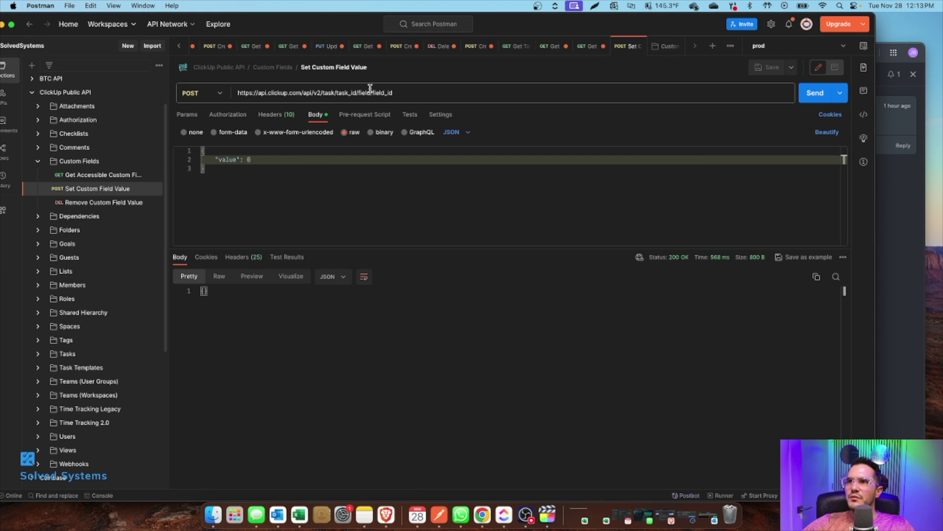
left_click(117, 179)
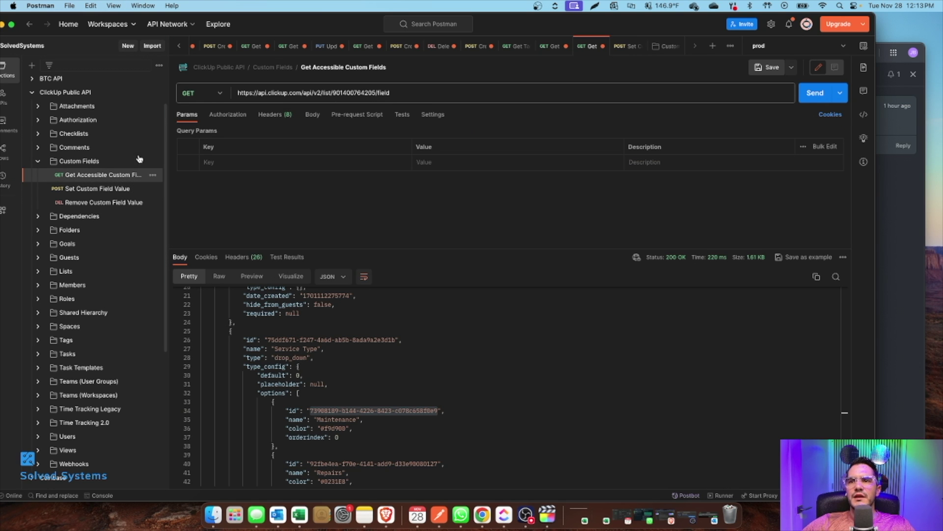
double_click(343, 91)
key("super+v")
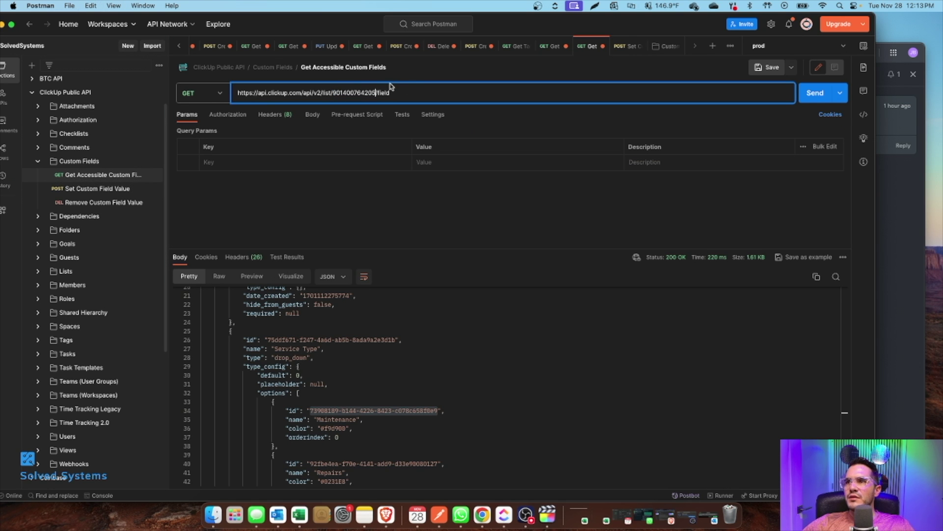
left_click(802, 99)
scroll(274, 384, "down", 3)
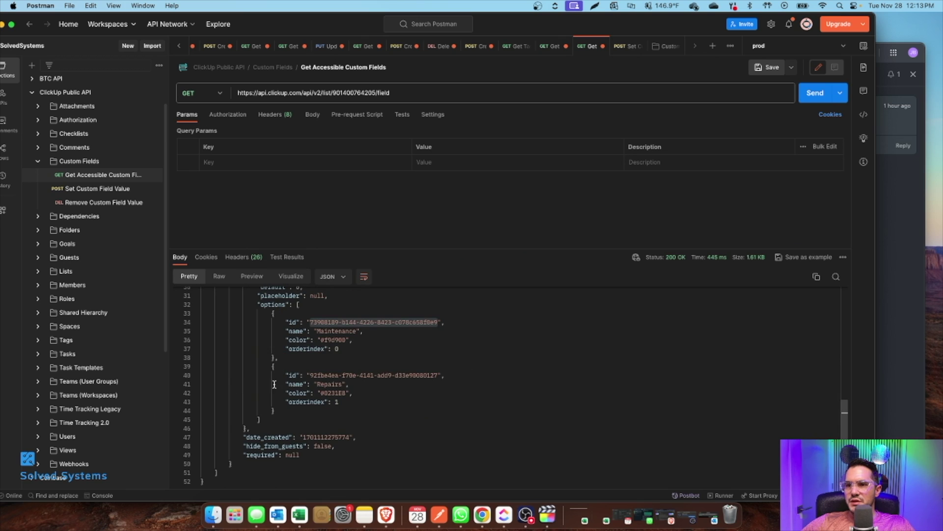
scroll(350, 395, "up", 10)
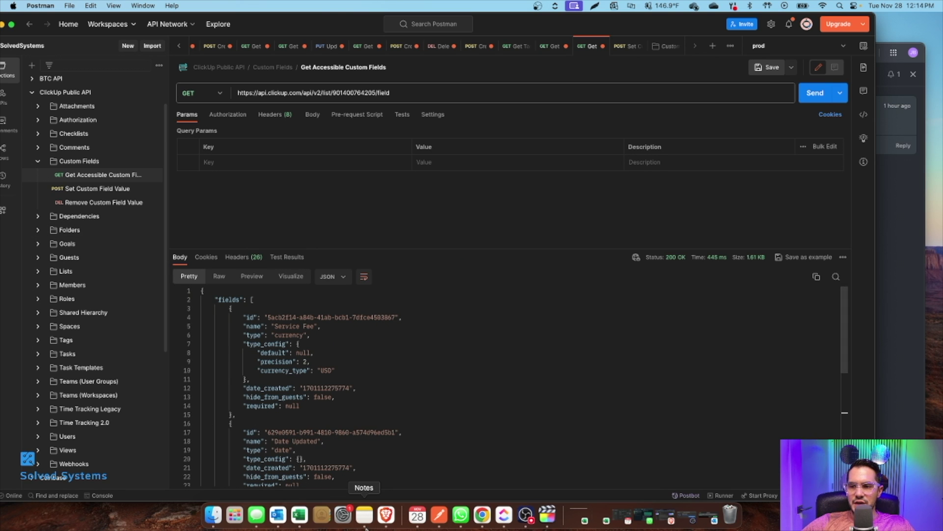
left_click(386, 516)
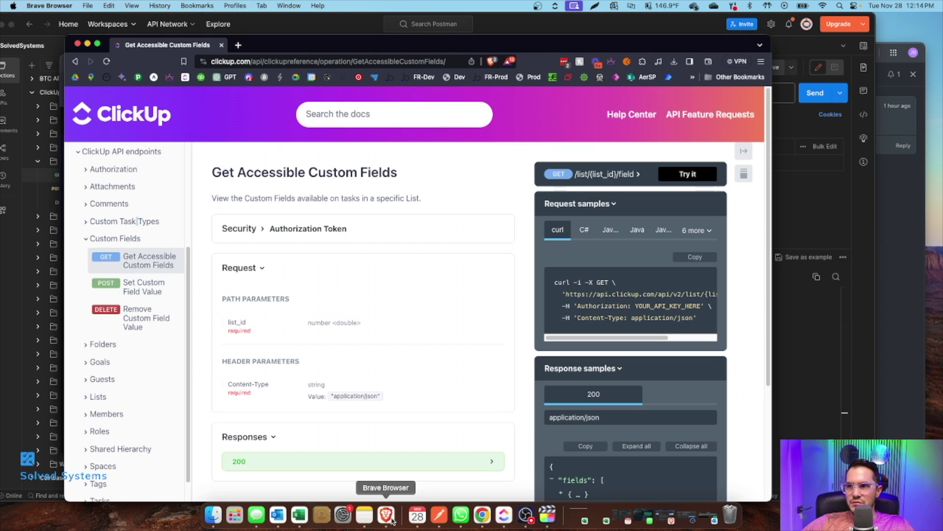
left_click(504, 515)
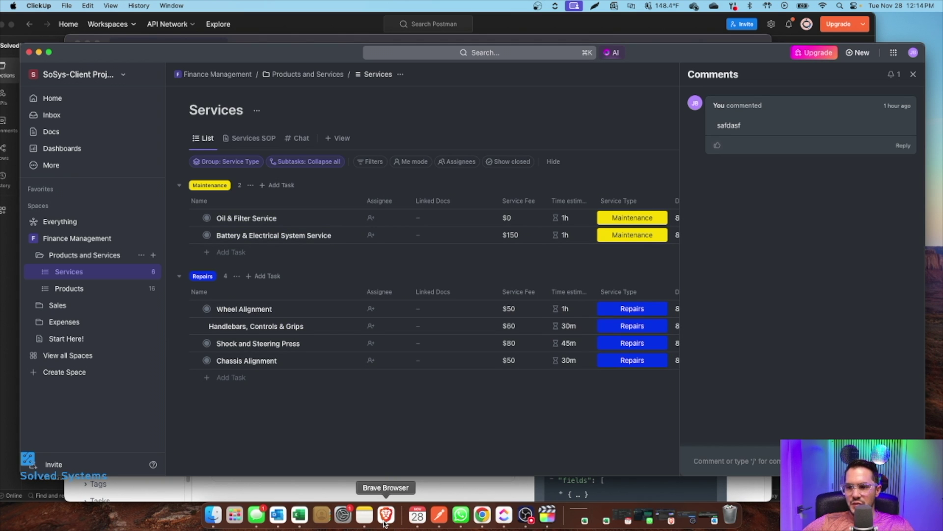
left_click(439, 514)
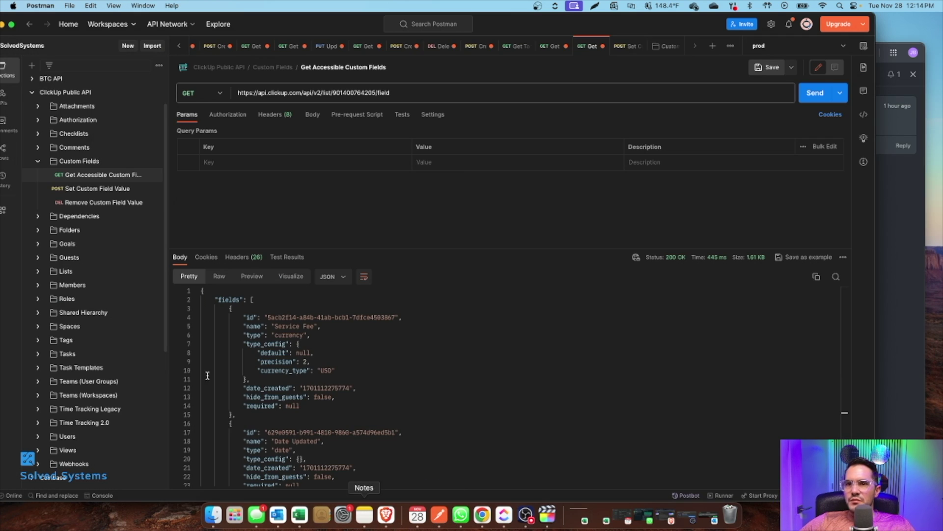
Step: Open the Set Custom Field Value request and read its full curl sample in the API docs
left_click(97, 189)
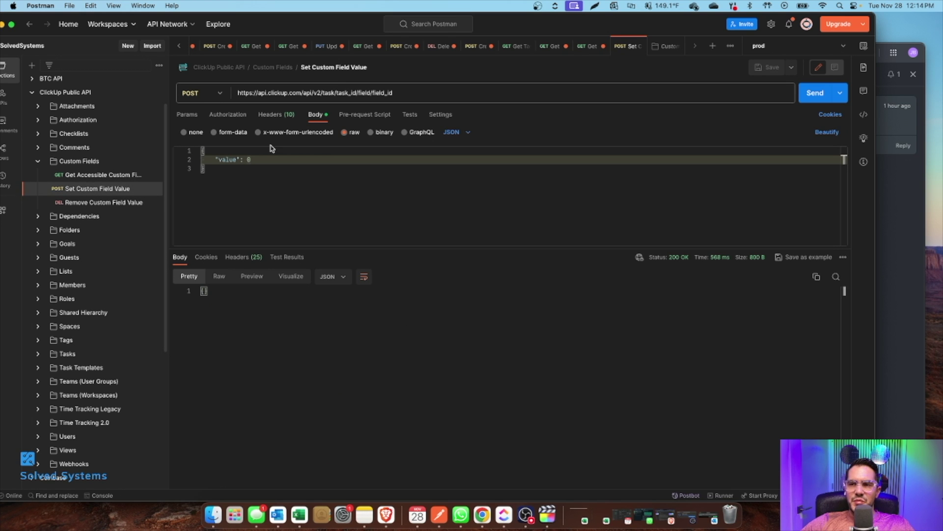
left_click(386, 515)
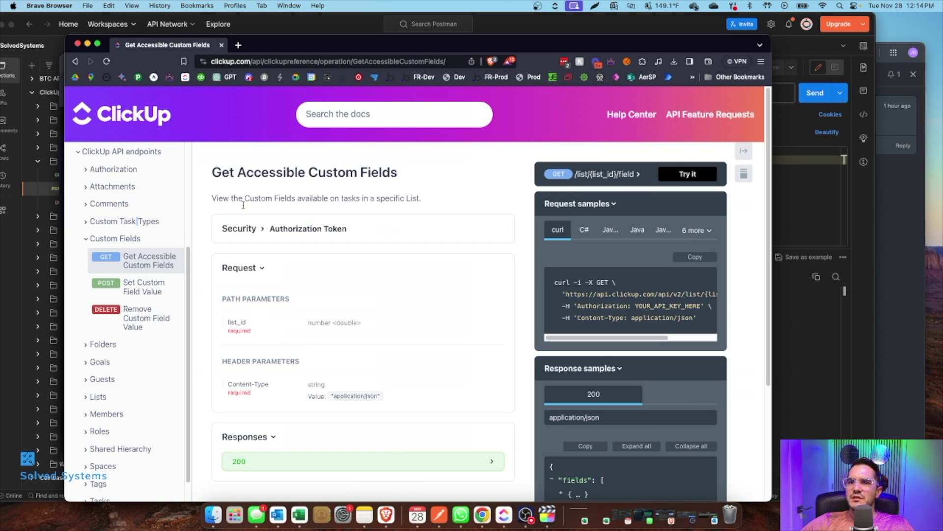
left_click(145, 284)
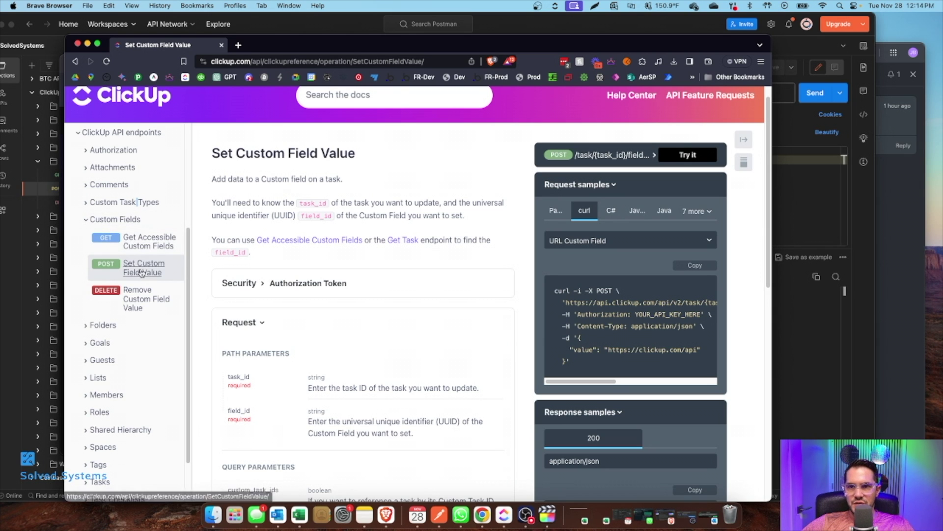
scroll(147, 268, "up", 1)
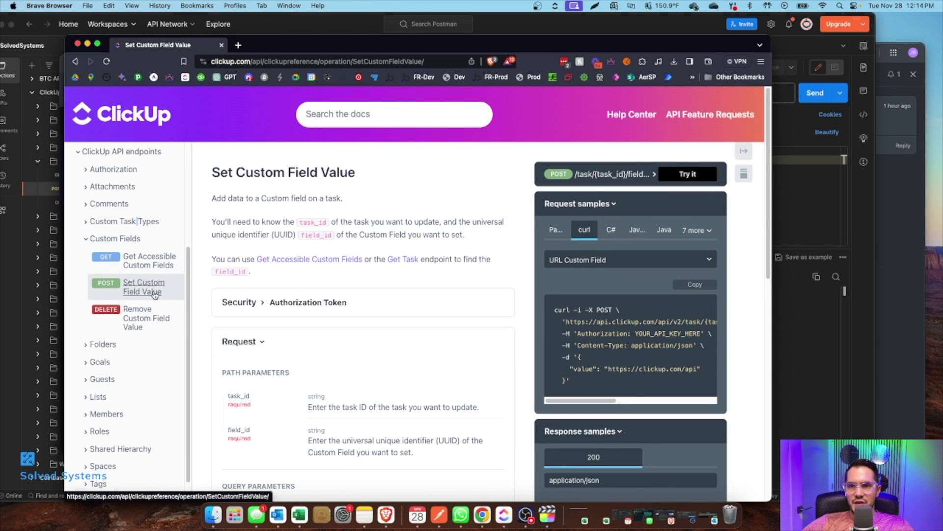
scroll(393, 324, "down", 3)
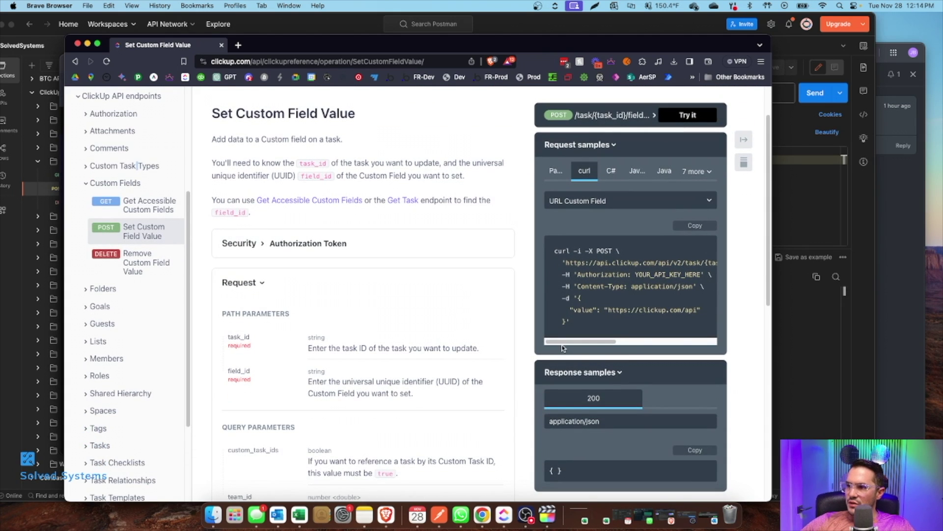
mouse_move(565, 342)
left_mouse_down()
mouse_move(678, 342)
mouse_move(560, 340)
left_mouse_up()
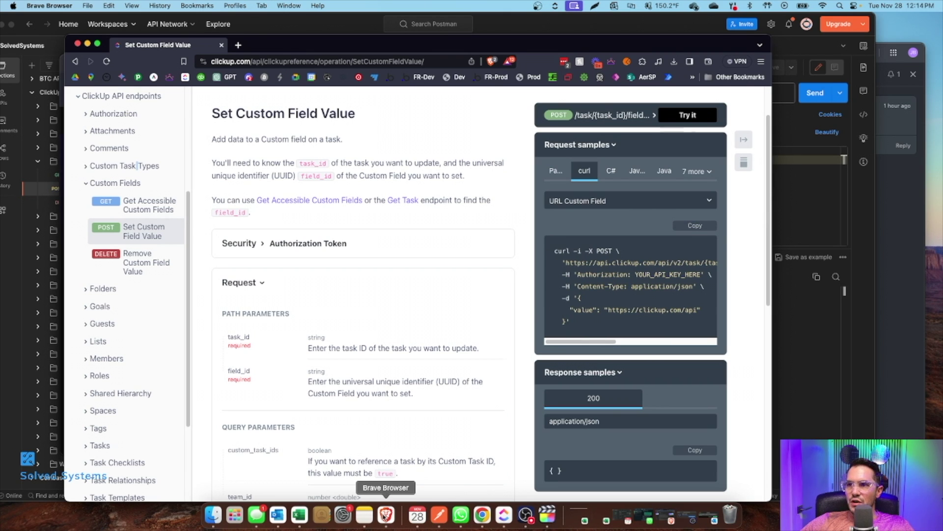
Step: Open the Oil & Filter Service task in ClickUp and copy its task ID
left_click(440, 515)
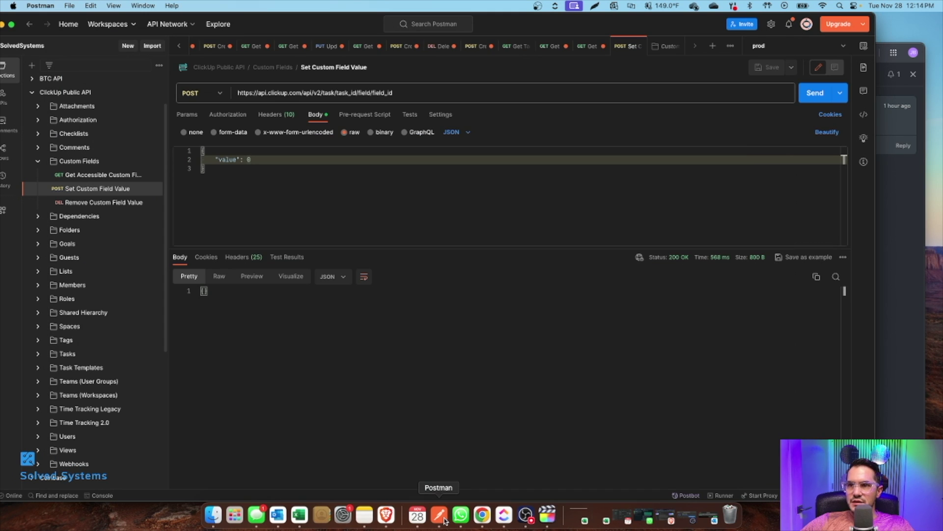
left_click(504, 514)
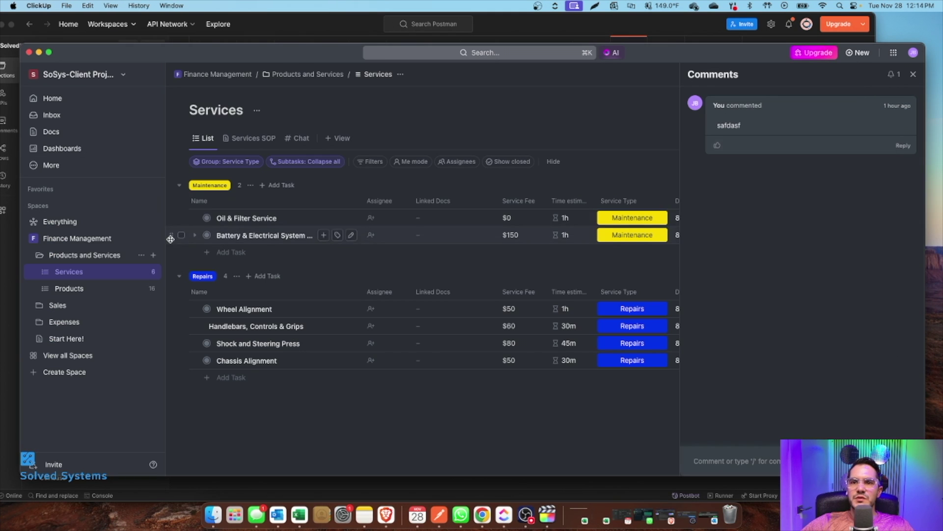
left_click(268, 219)
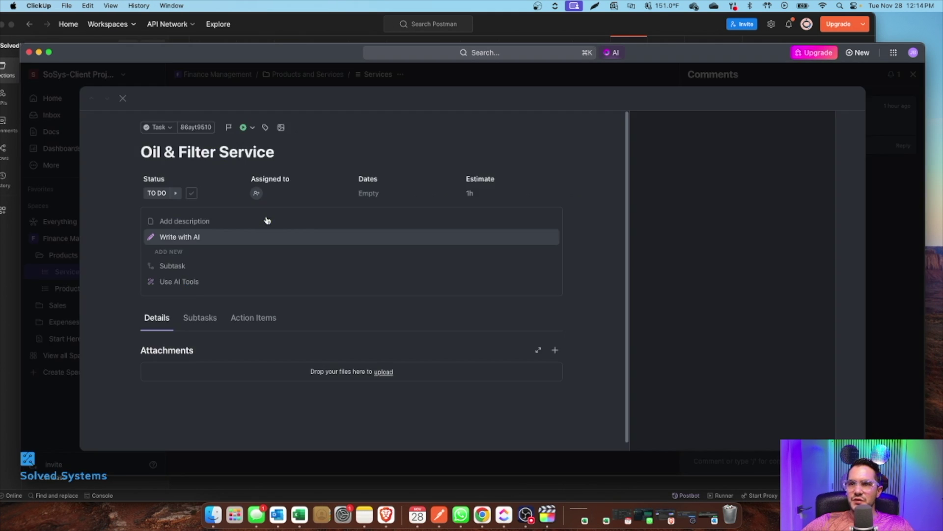
scroll(303, 358, "down", 3)
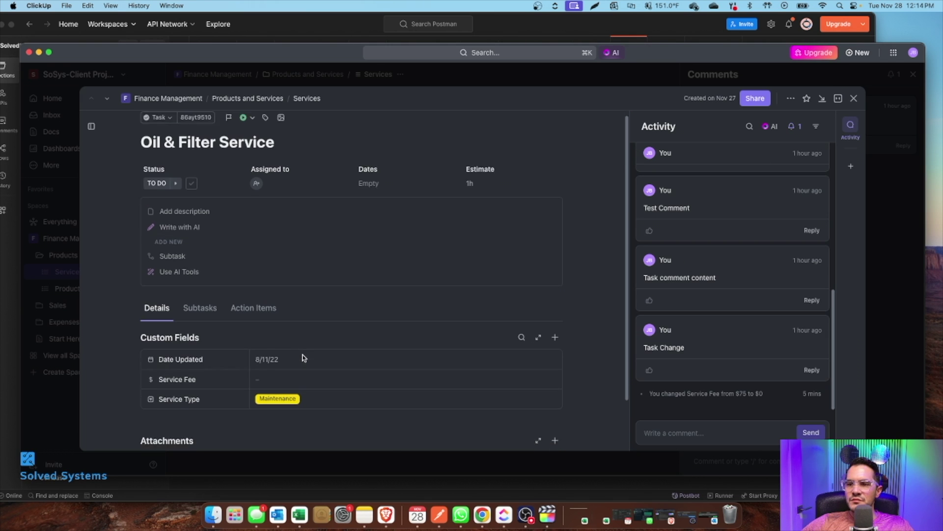
scroll(320, 322, "up", 3)
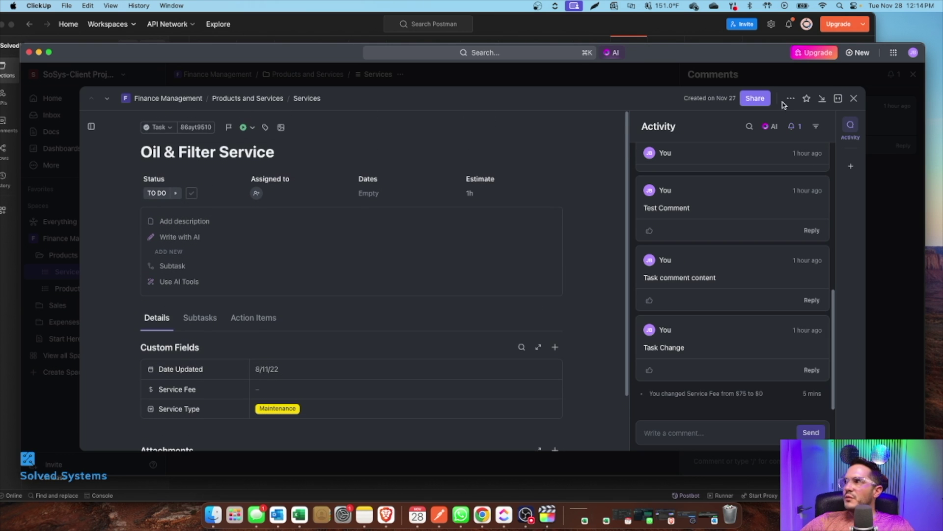
left_click(195, 127)
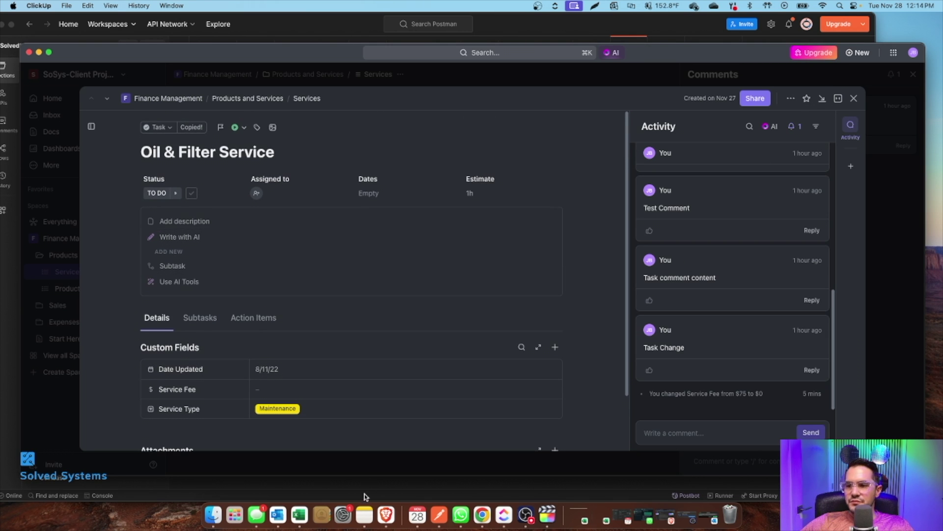
Step: Send Get Task for task 86ayt9510 and scroll through its returned custom_fields
left_click(389, 515)
left_click(440, 515)
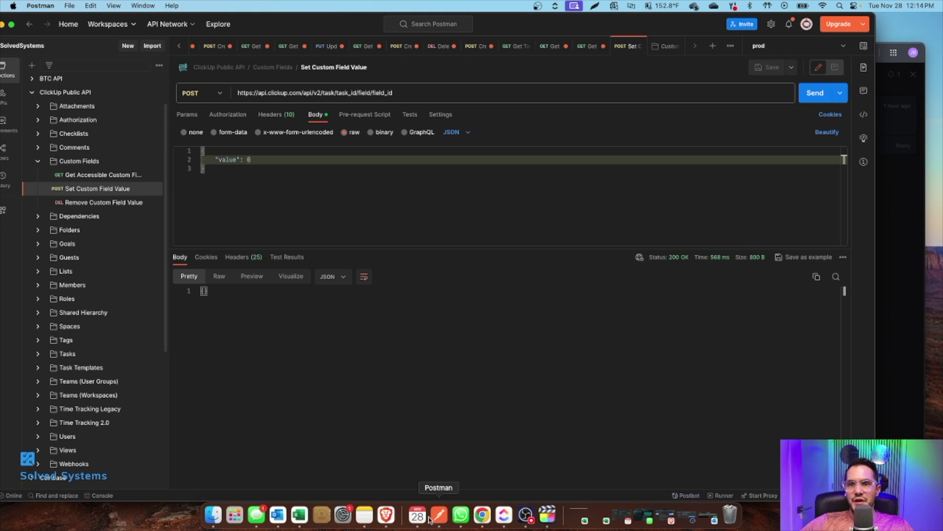
left_click(78, 354)
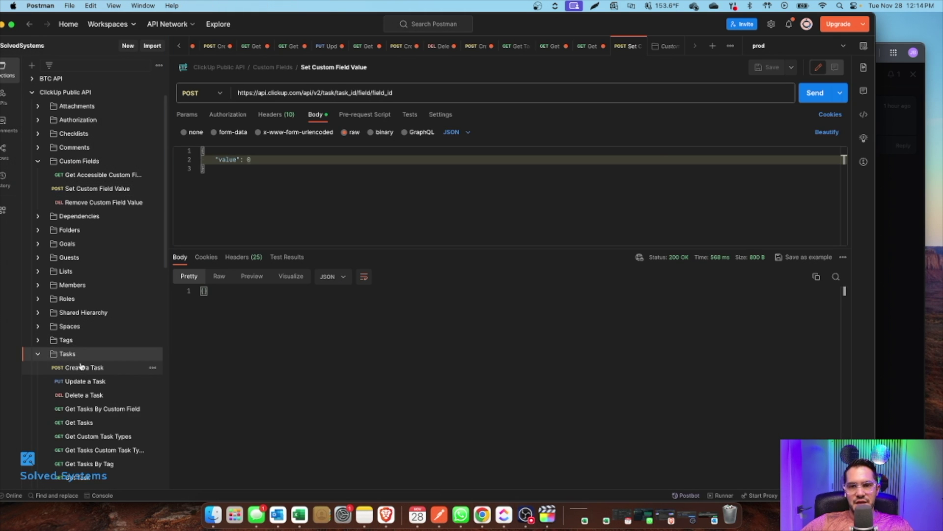
scroll(94, 411, "down", 1)
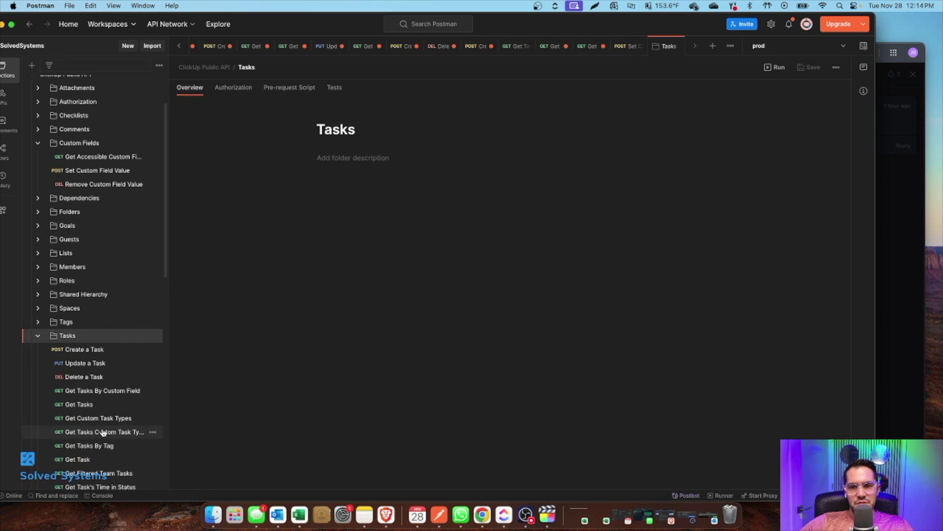
left_click(91, 458)
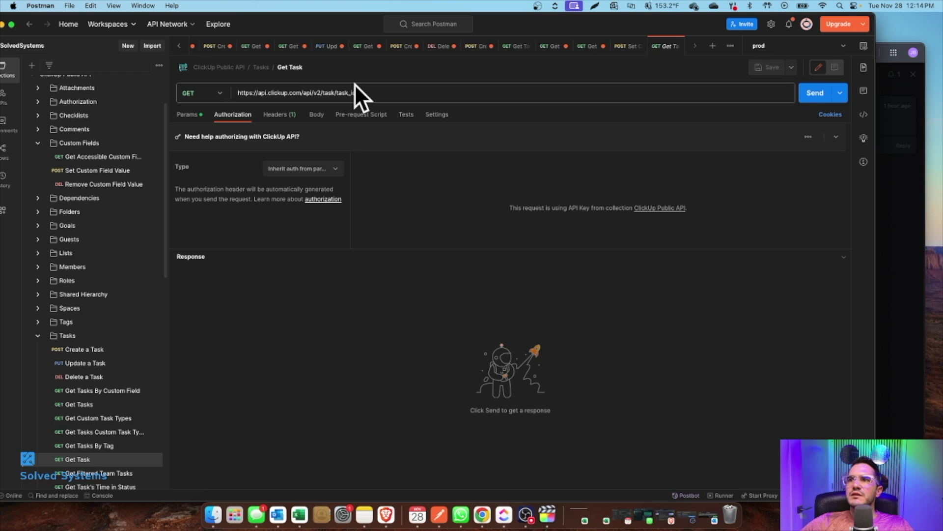
double_click(346, 93)
key("super+v")
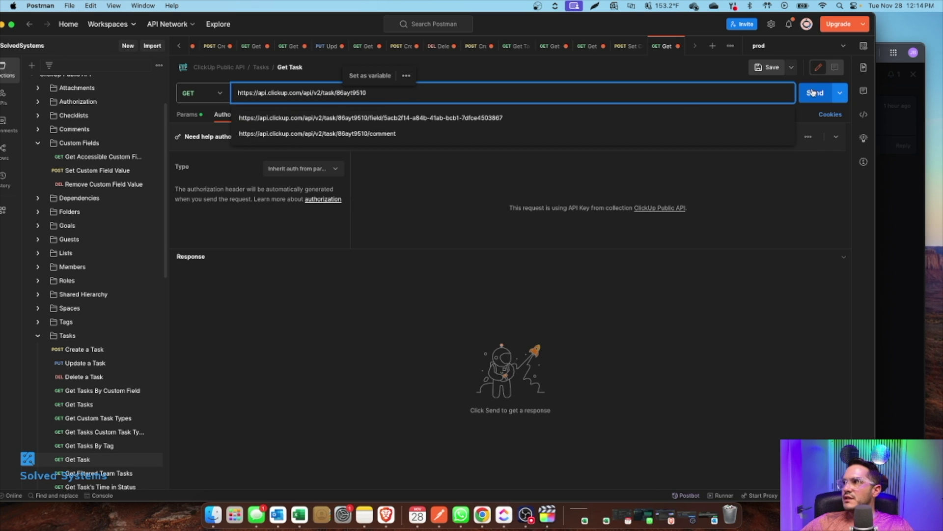
left_click(814, 94)
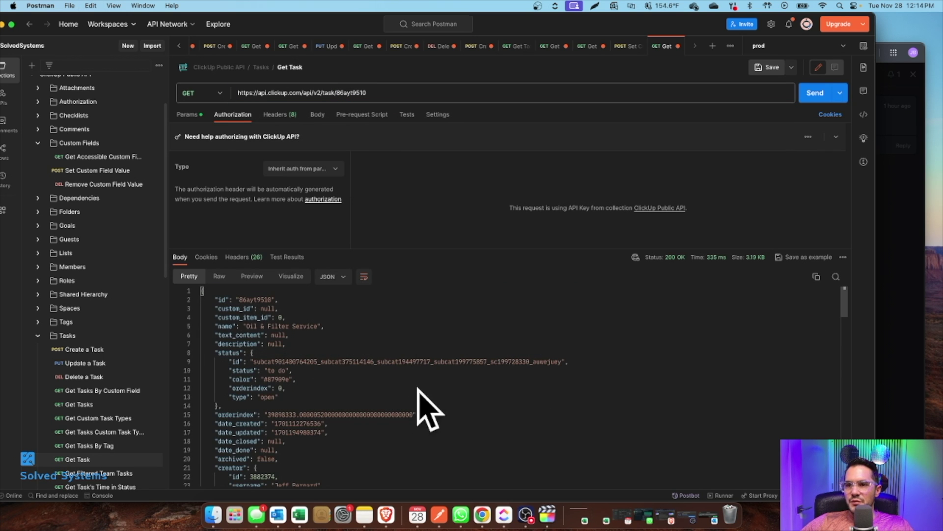
scroll(431, 406, "down", 15)
scroll(416, 403, "down", 3)
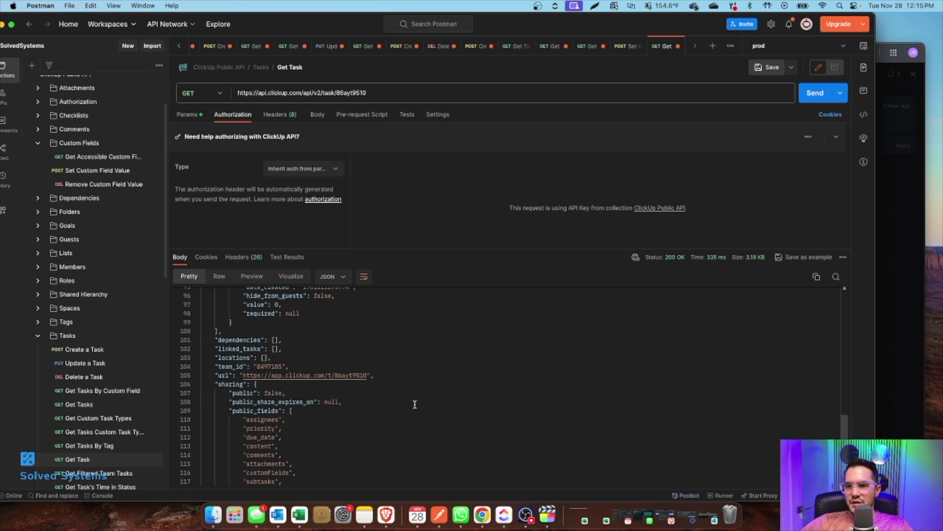
scroll(358, 411, "up", 10)
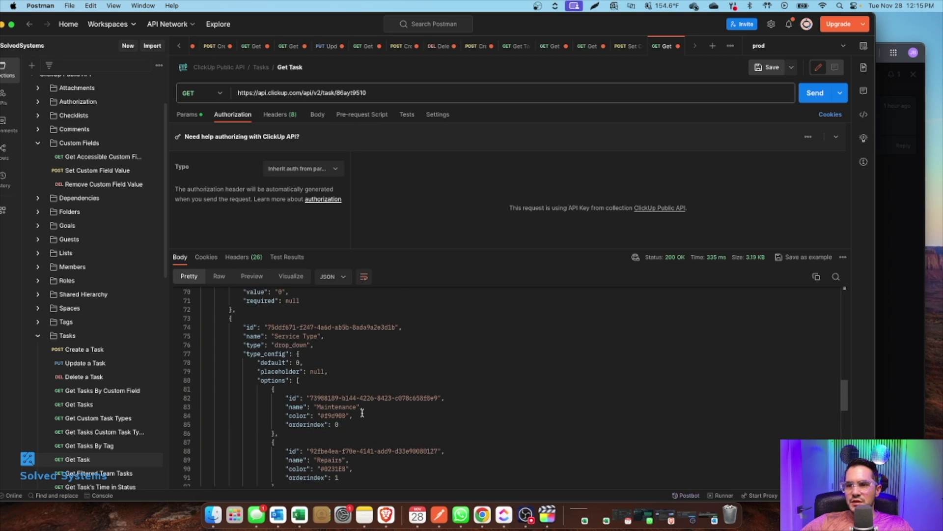
scroll(363, 413, "up", 7)
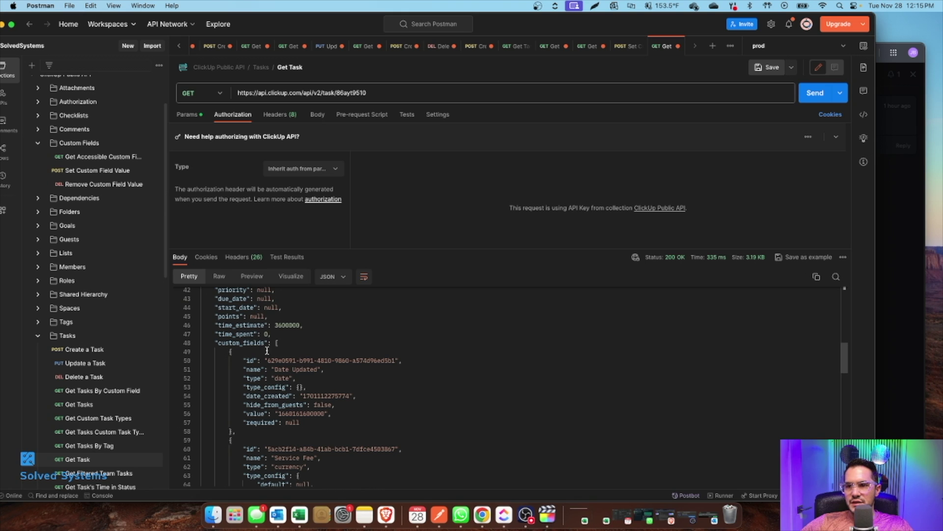
Step: Find the Service Fee entry with value 0 under custom_fields and select its id
double_click(236, 343)
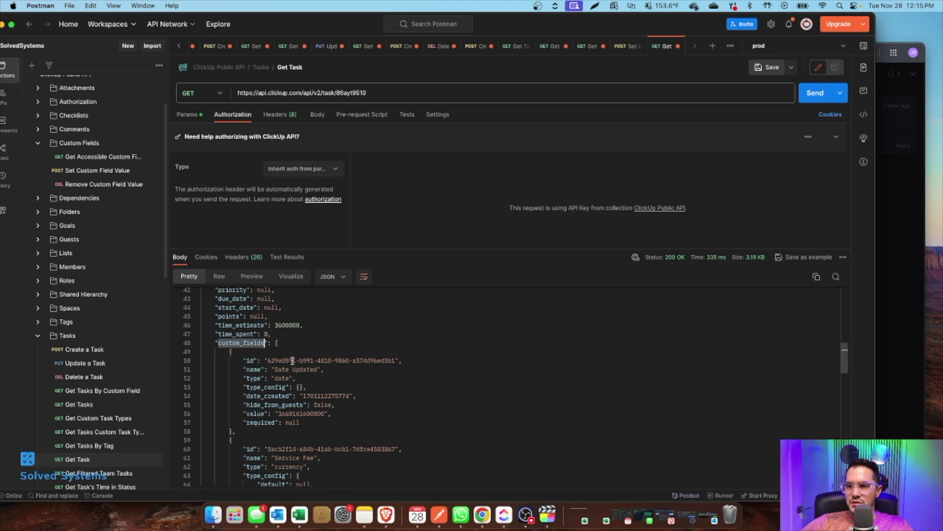
scroll(292, 361, "down", 2)
scroll(312, 415, "down", 2)
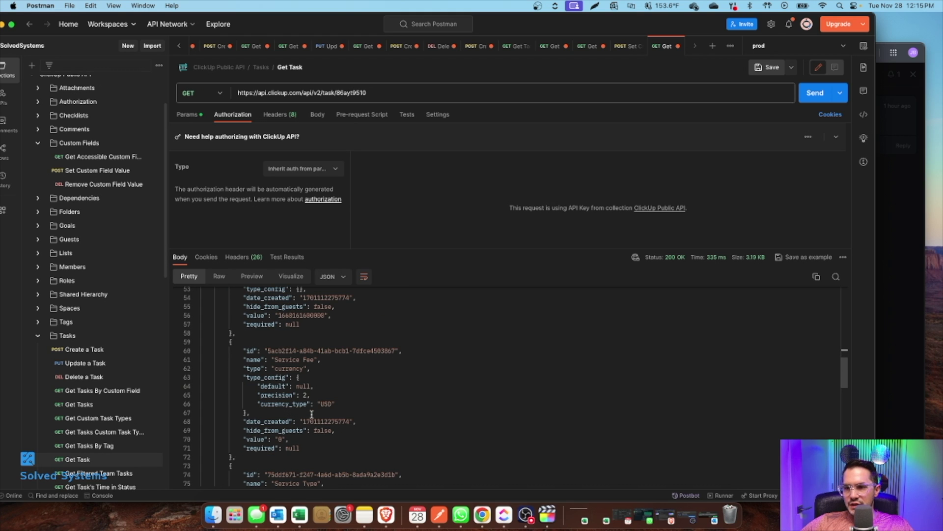
left_click(288, 360)
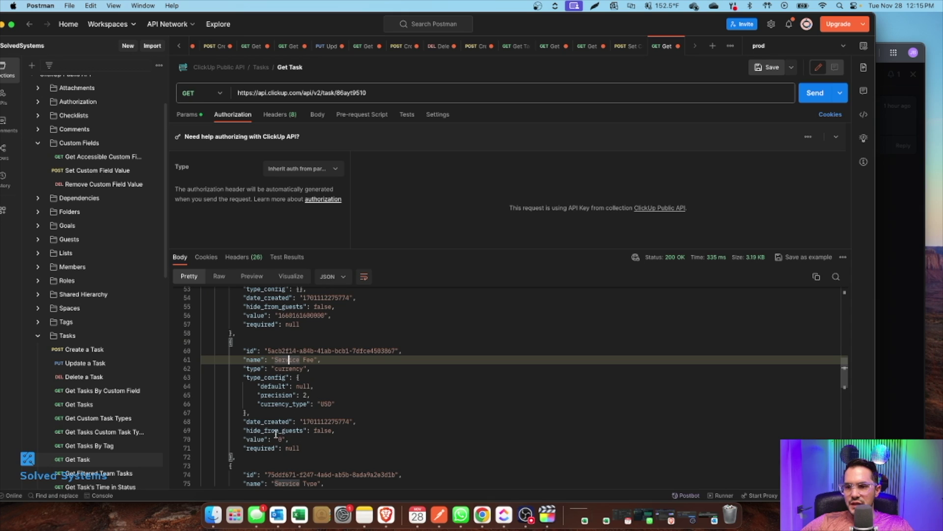
double_click(280, 438)
left_click(267, 352)
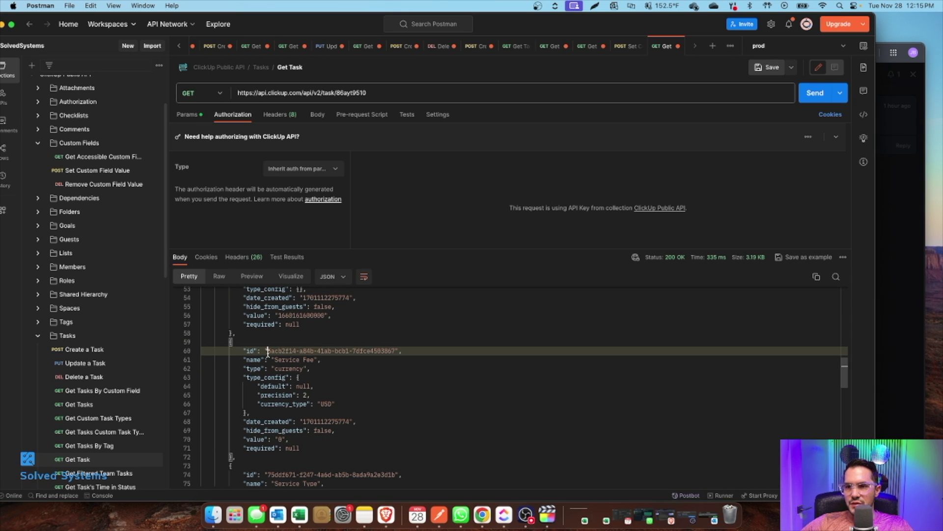
left_click_drag(268, 352, 401, 347)
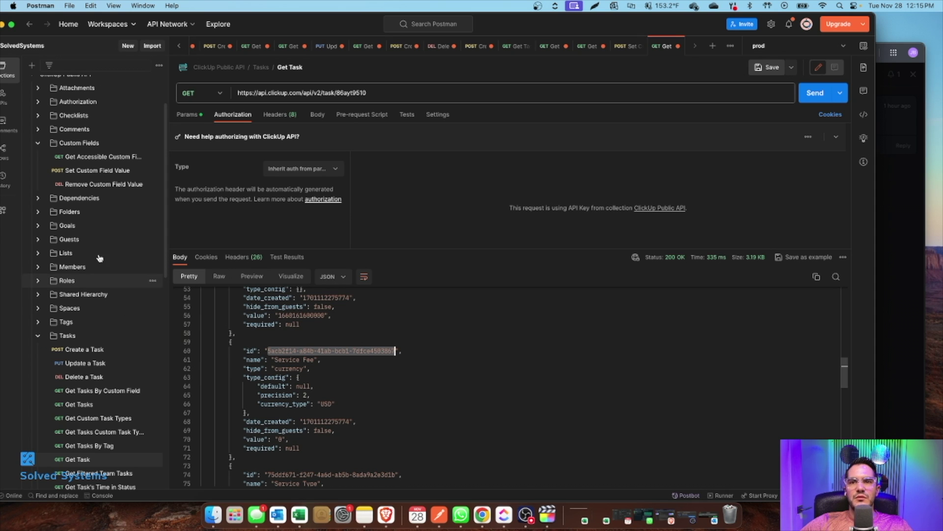
Step: Fill the Set Custom Field Value URL with the Service Fee field ID and task 86ayt9510
left_click(98, 174)
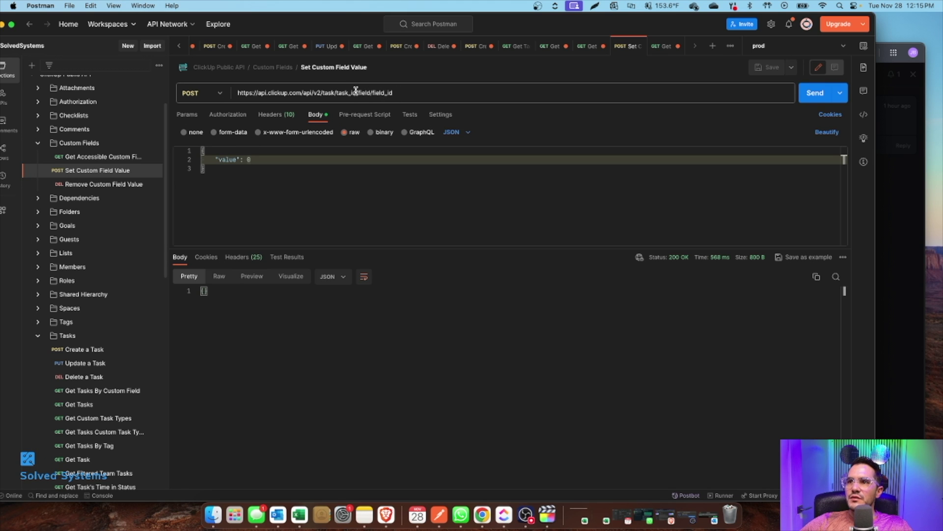
double_click(386, 94)
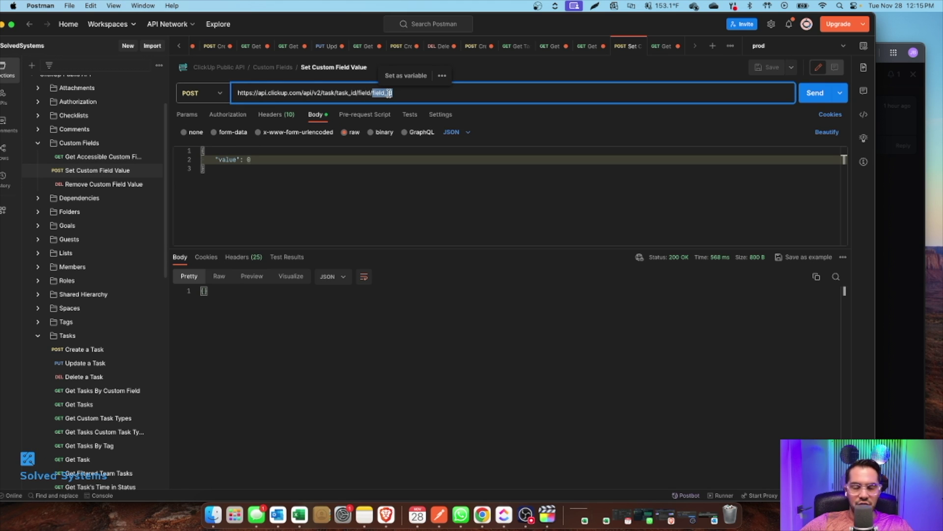
key("super+v")
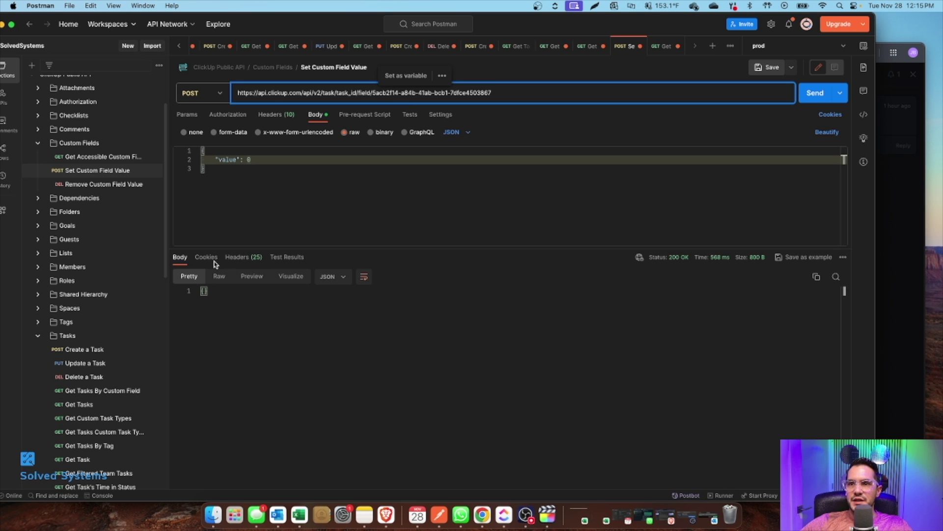
left_click(655, 47)
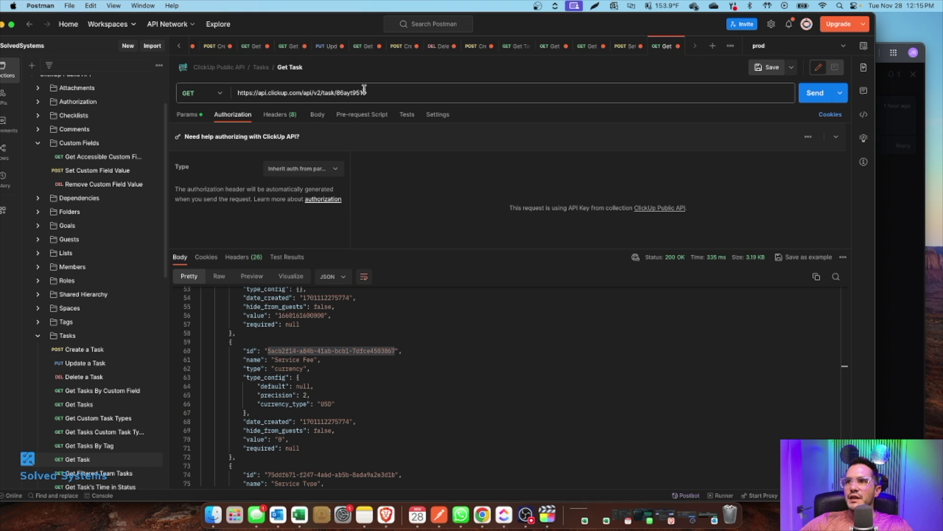
double_click(359, 92)
key("super+c")
left_click(629, 47)
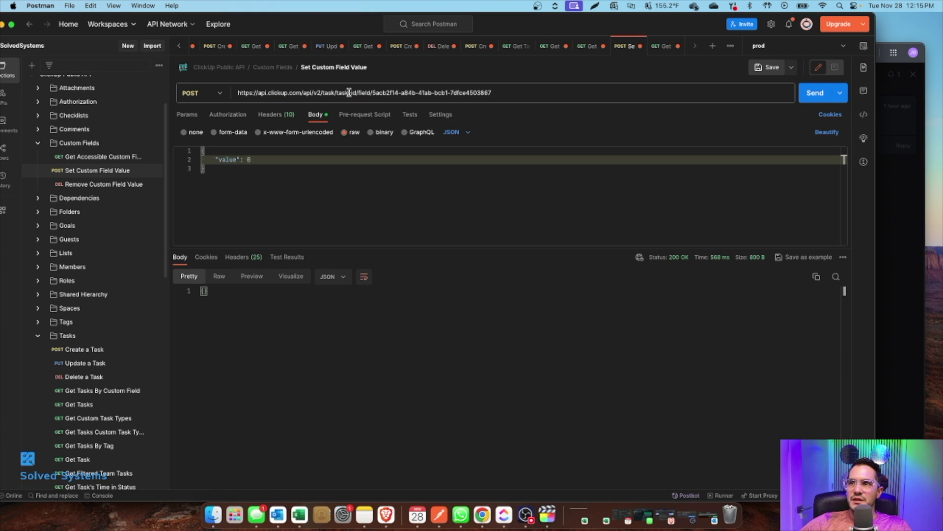
double_click(349, 93)
key("super+v")
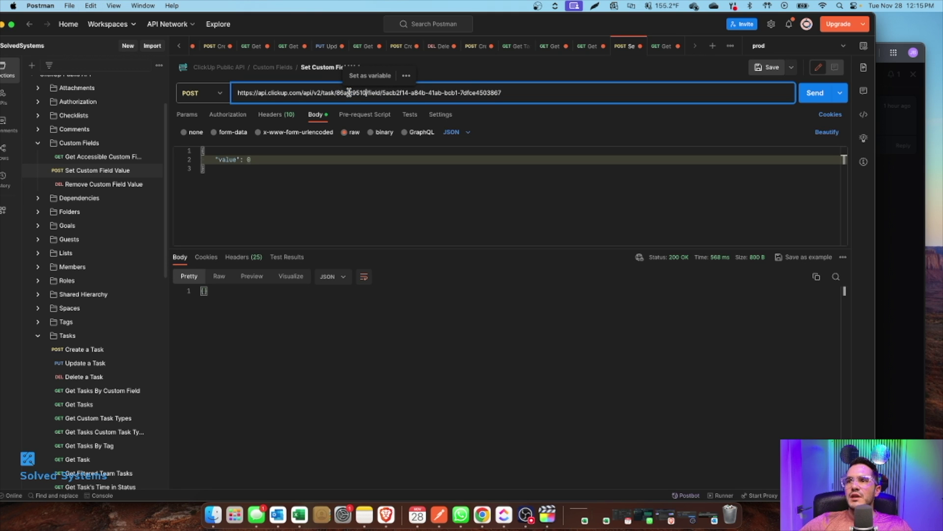
double_click(349, 93)
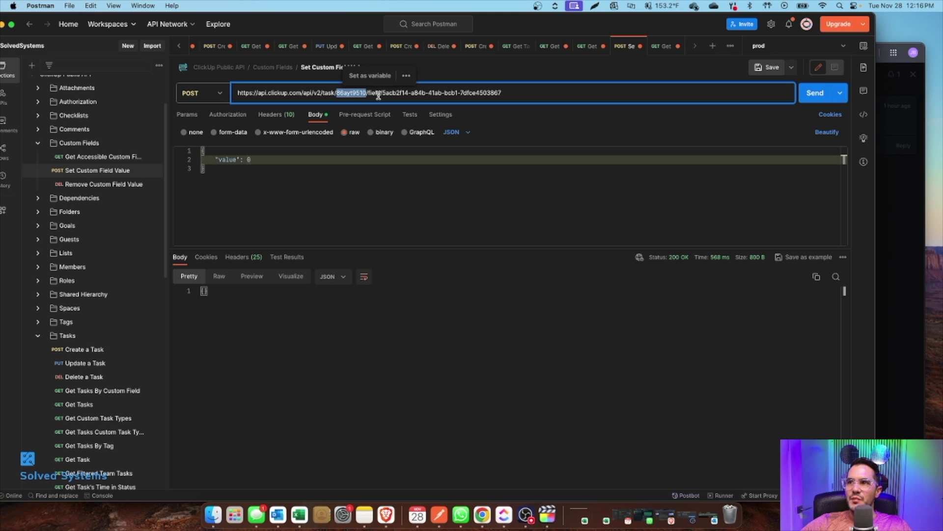
Step: Change the body value from 0 to 7600 and send the request
left_click(255, 161)
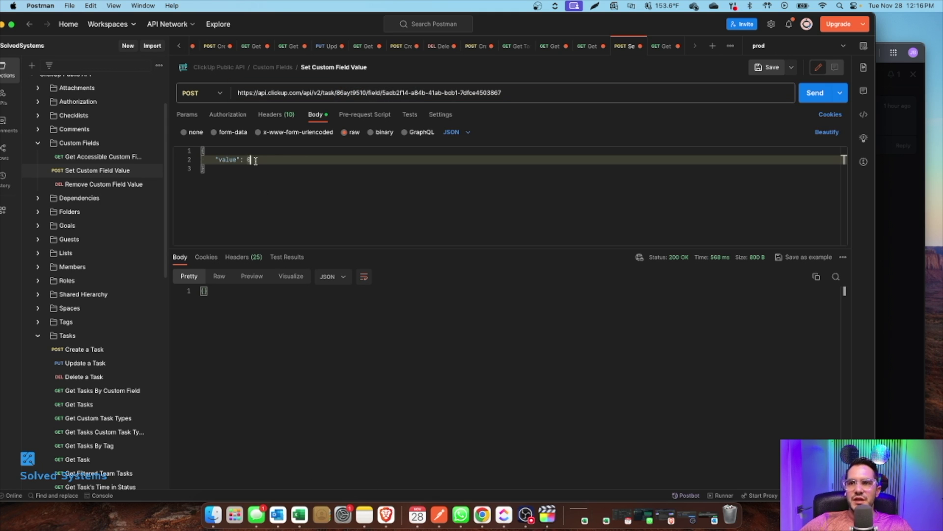
key("BackSpace")
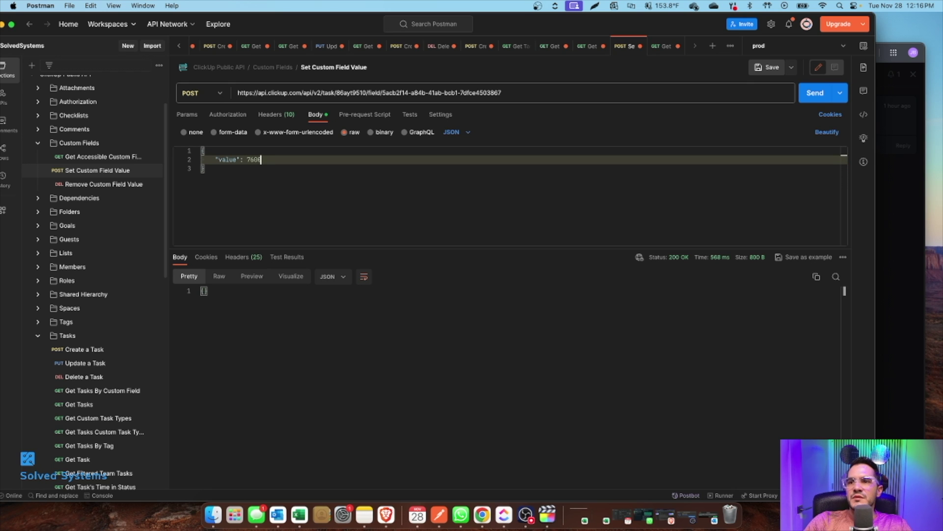
left_click(814, 93)
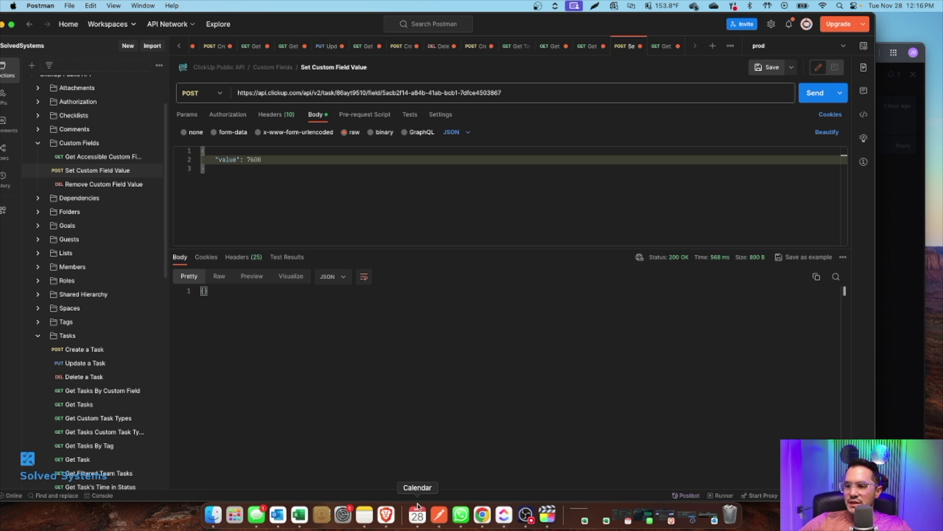
Step: Close and reopen the Oil & Filter Service task, finding Service Fee still blank
left_click(503, 514)
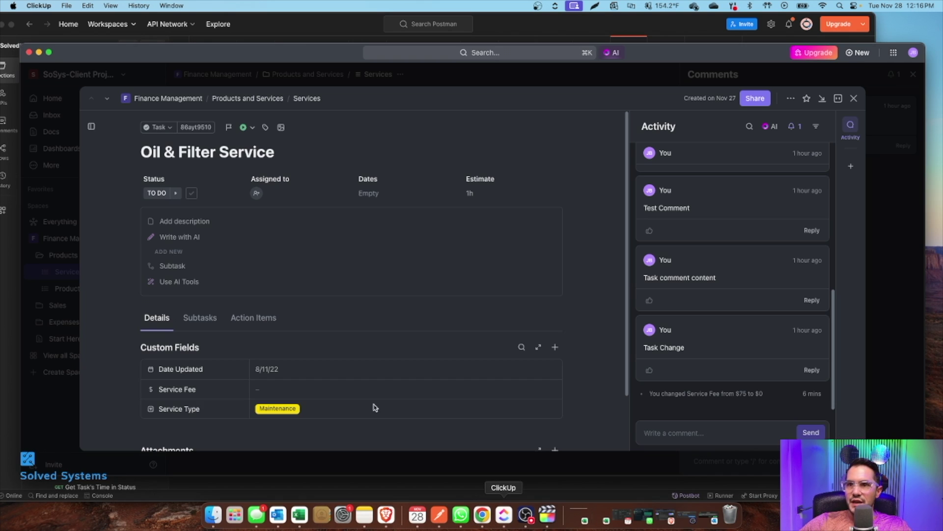
scroll(312, 383, "down", 2)
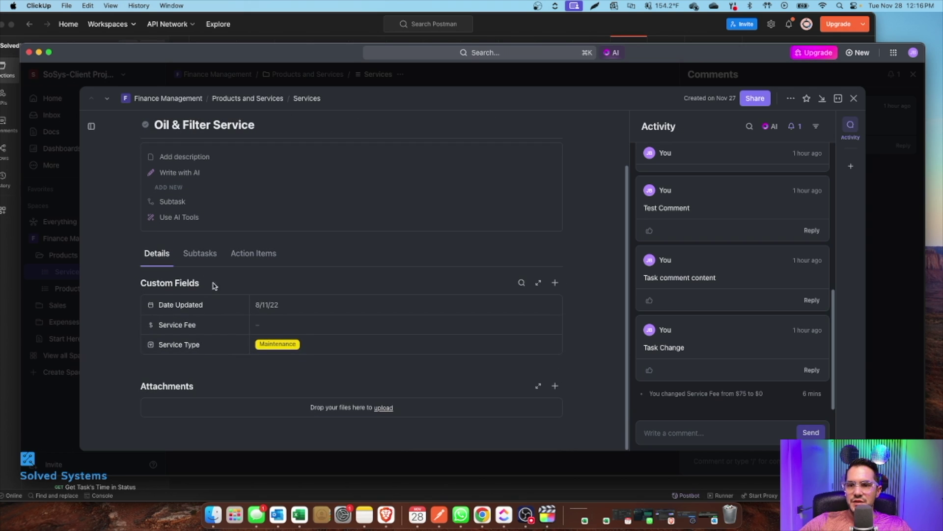
left_click(854, 98)
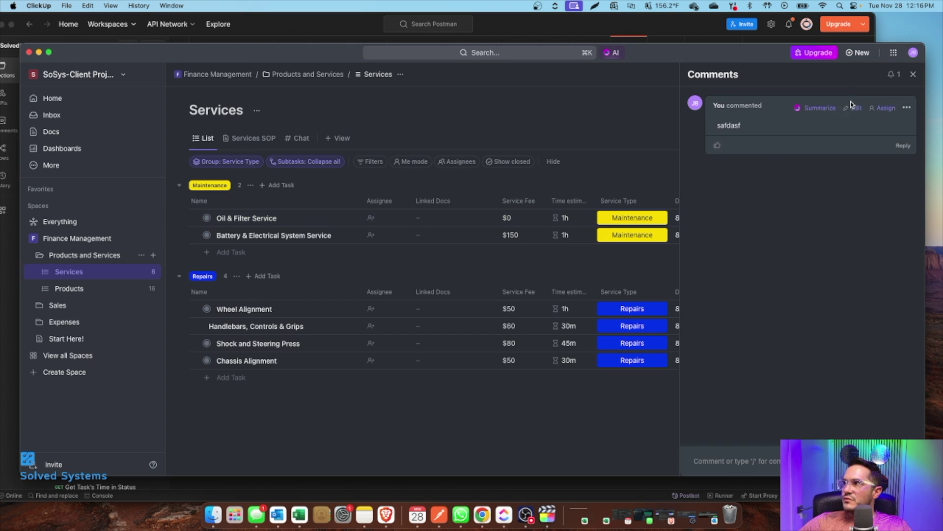
left_click(256, 218)
scroll(354, 322, "down", 3)
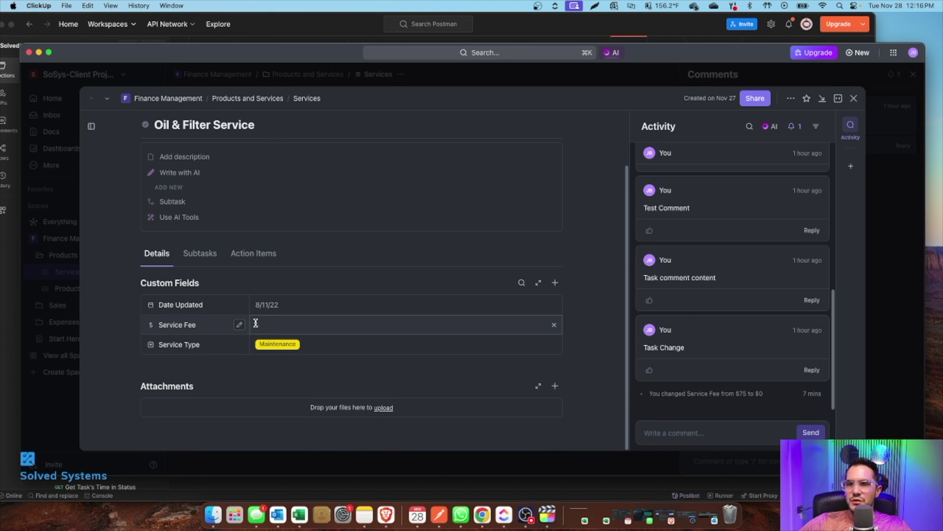
left_click(440, 514)
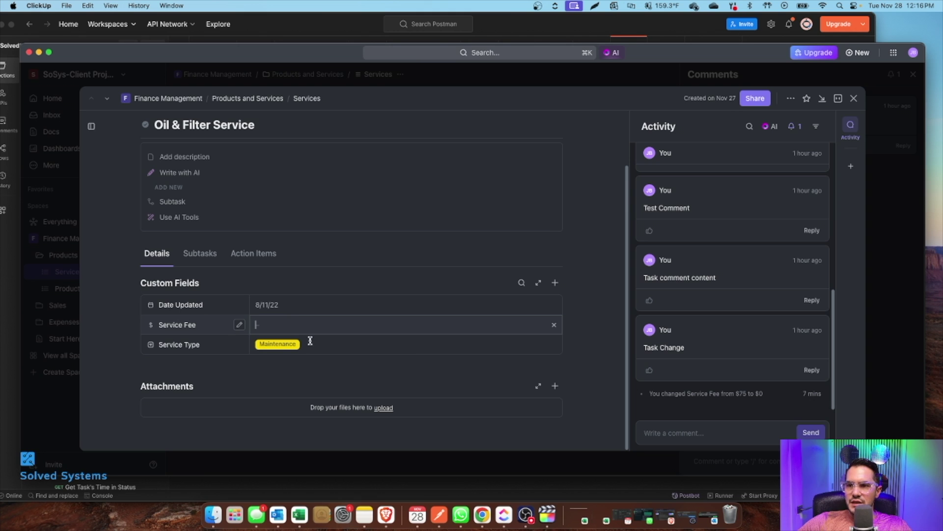
left_click(440, 514)
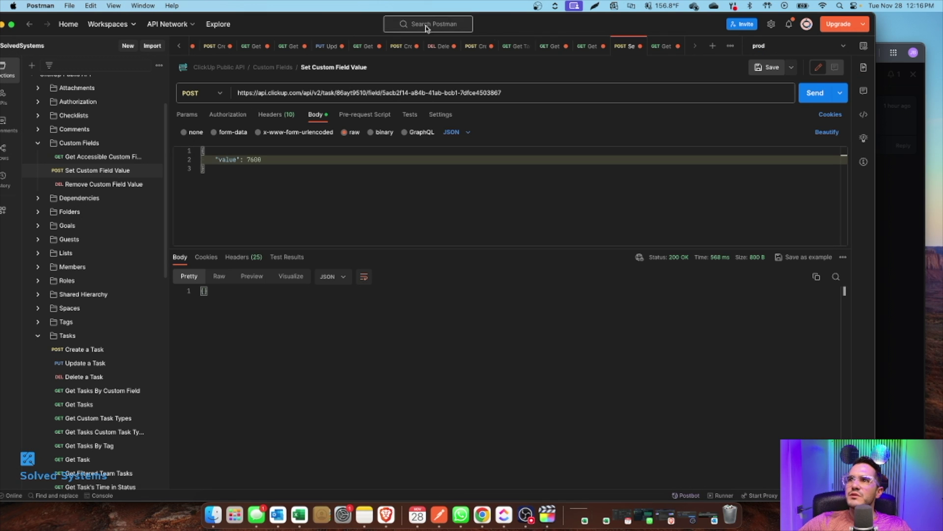
Step: Select and copy the Service Fee field id on line 60 of the Get Task response
left_click(662, 46)
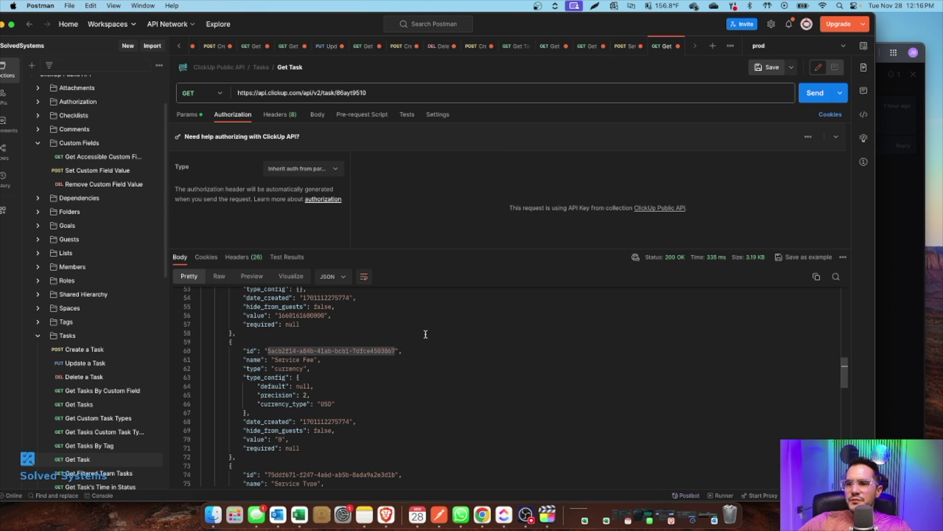
left_click_drag(327, 350, 320, 370)
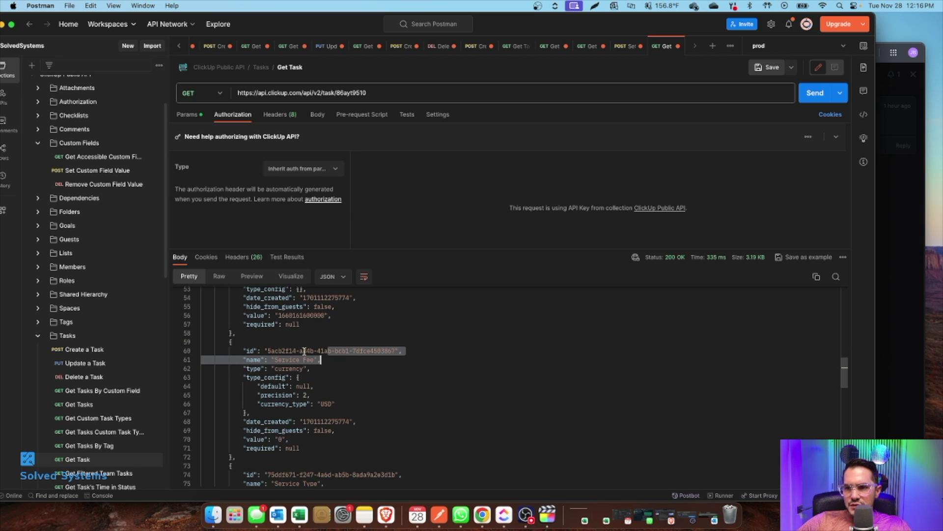
double_click(305, 351)
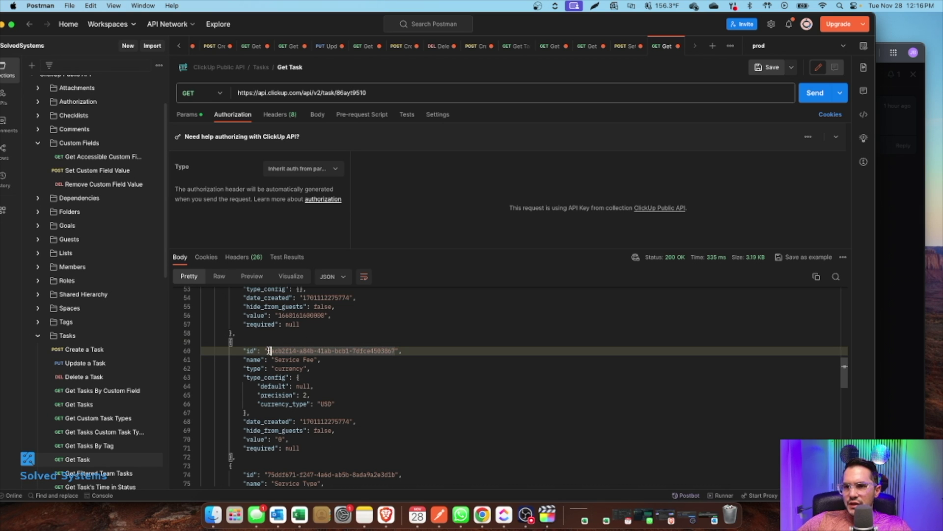
left_click_drag(269, 351, 391, 350)
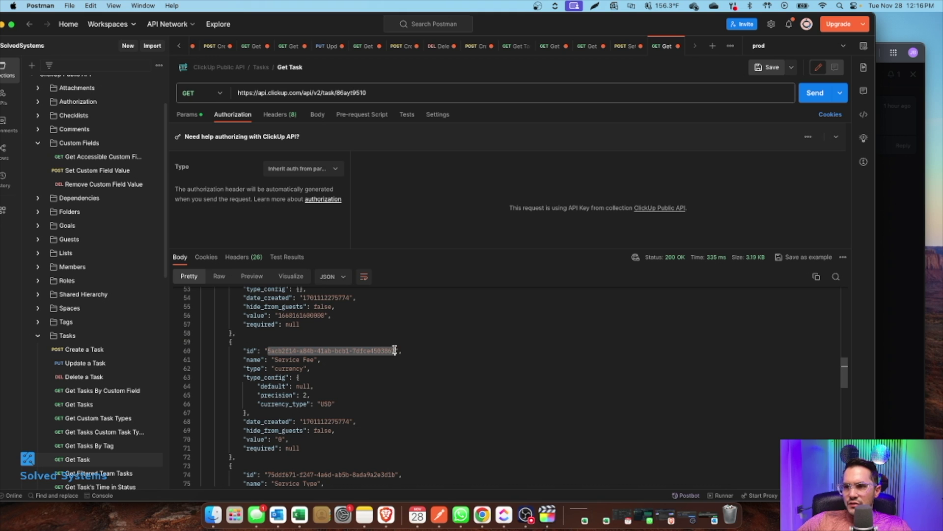
key("super+c")
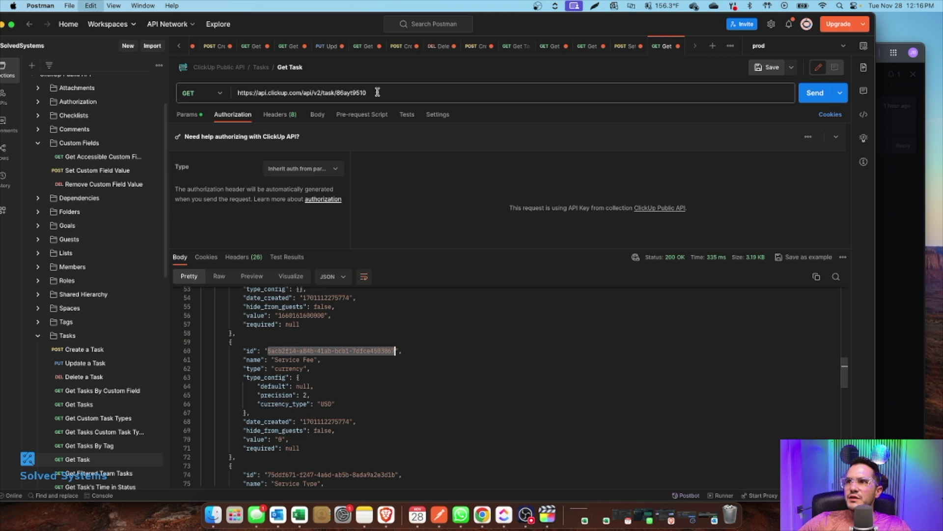
Step: Compare the field id in the Set Custom Field Value URL with the copied Service Fee id
left_click(622, 46)
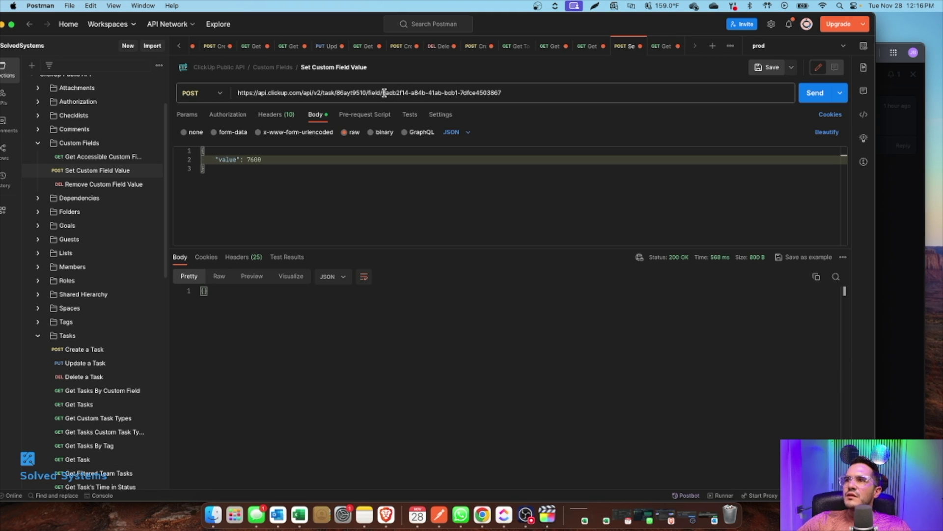
mouse_move(383, 93)
left_mouse_down()
mouse_move(512, 93)
mouse_move(384, 93)
left_mouse_up()
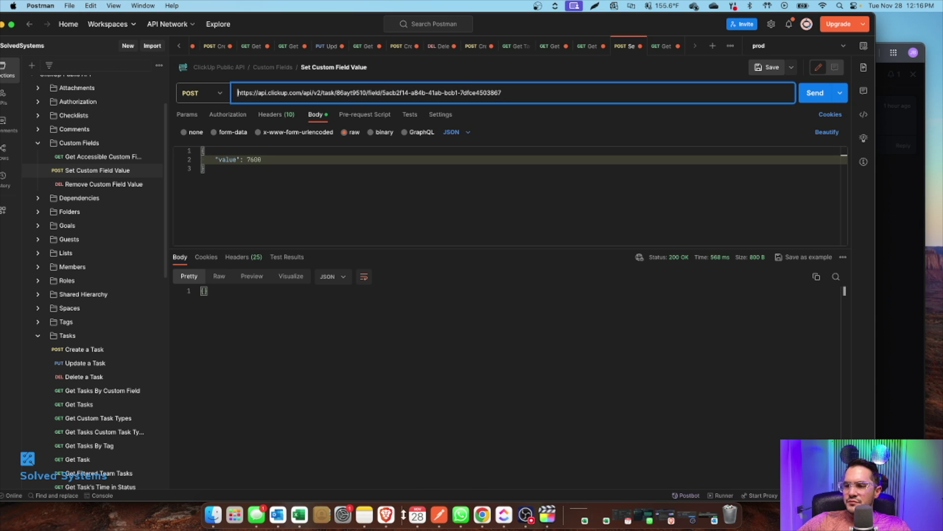
left_click(504, 514)
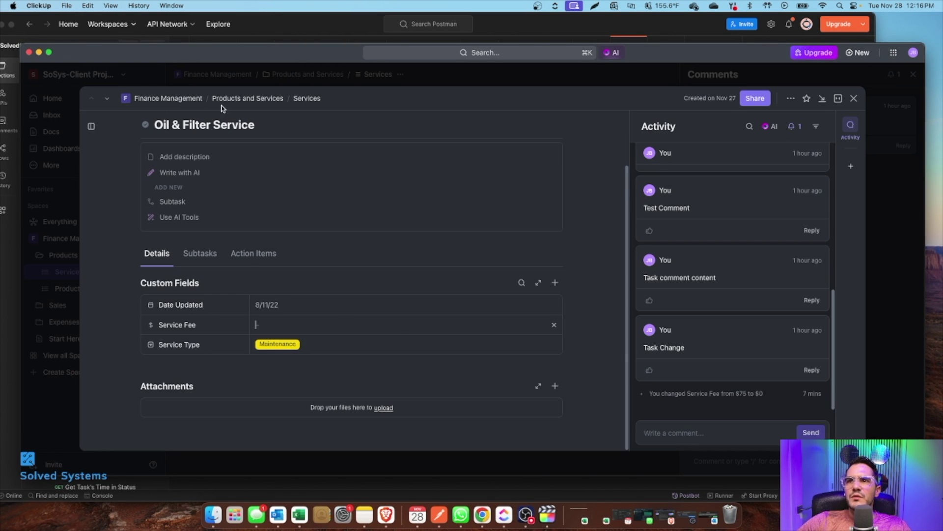
Step: Resend the Set Custom Field Value request setting Service Fee to 7600, then return to ClickUp
left_click(791, 98)
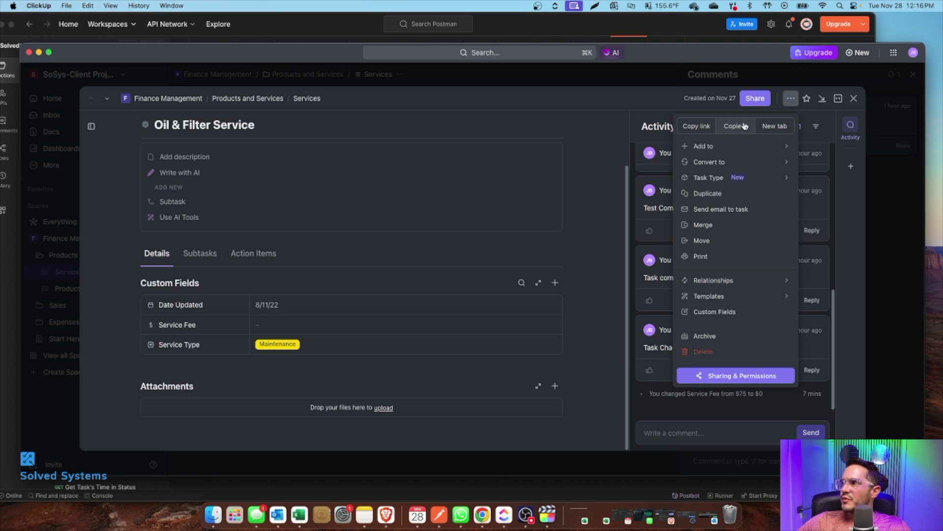
left_click(434, 514)
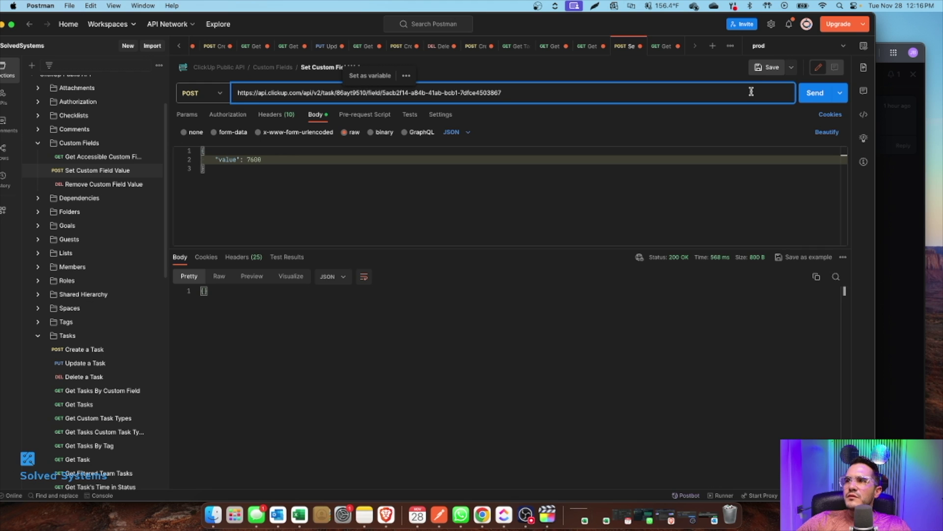
left_click(814, 93)
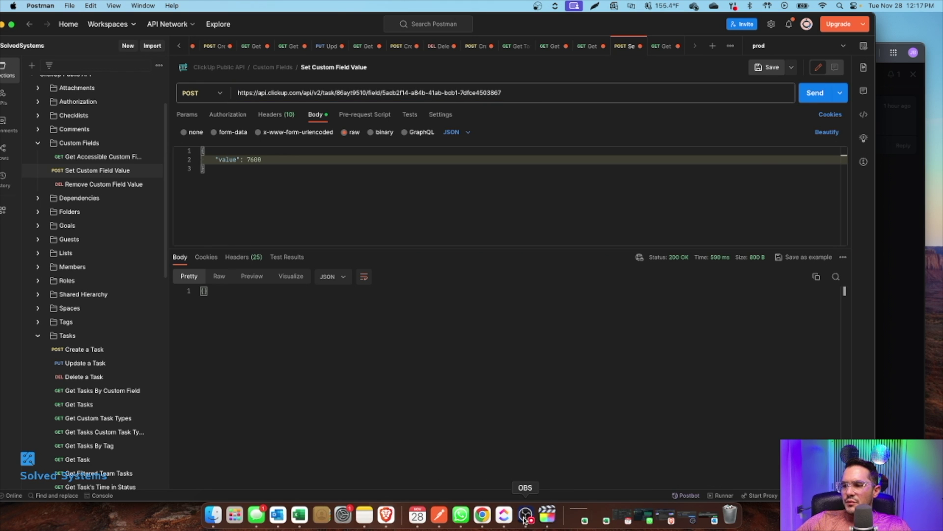
left_click(504, 515)
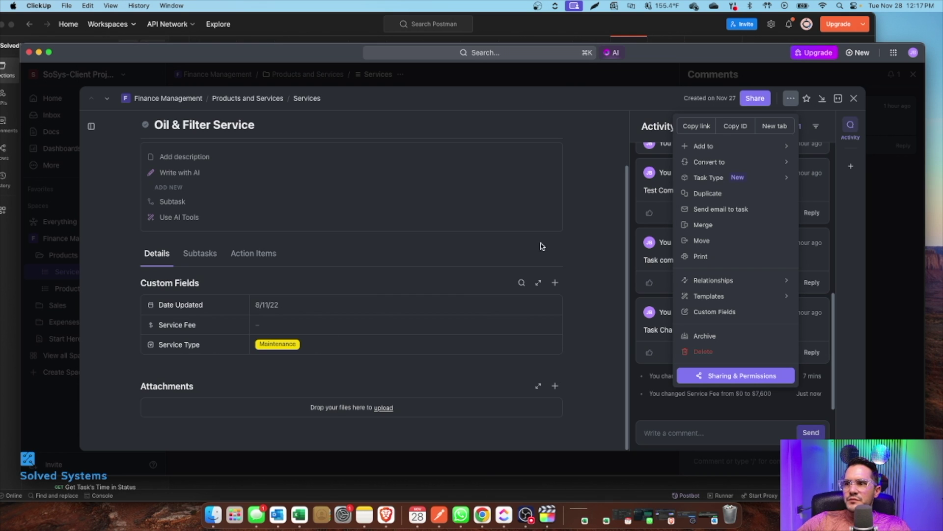
Step: Close the open task and look through the Battery & Electrical System Service task
left_click(848, 101)
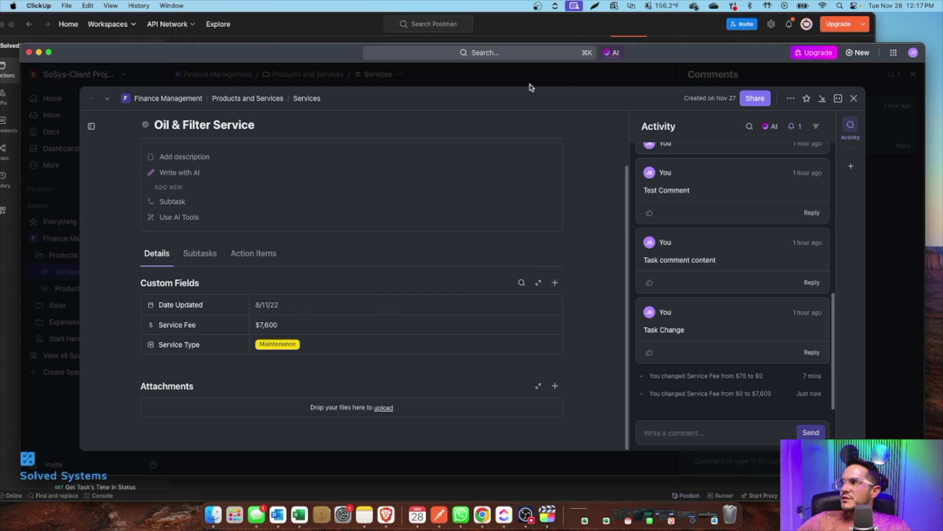
left_click(838, 97)
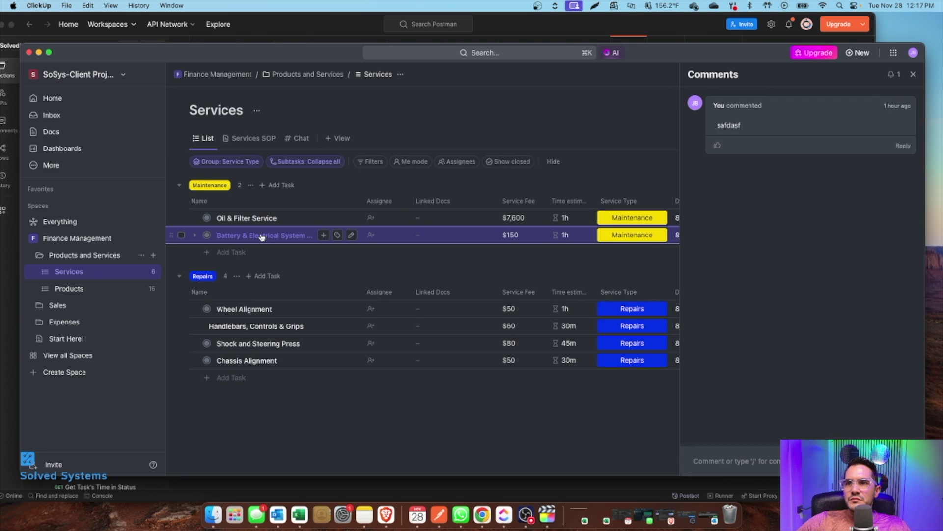
left_click(314, 234)
scroll(344, 305, "down", 2)
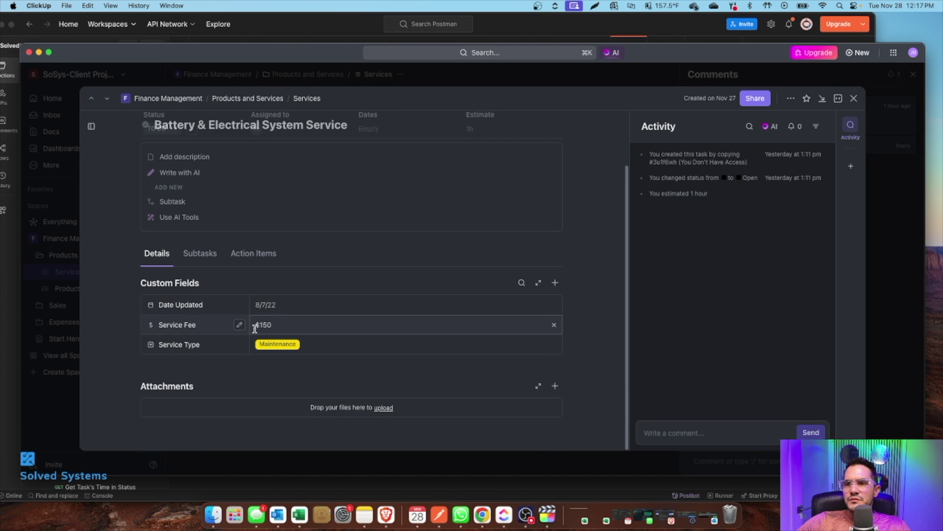
left_click(853, 99)
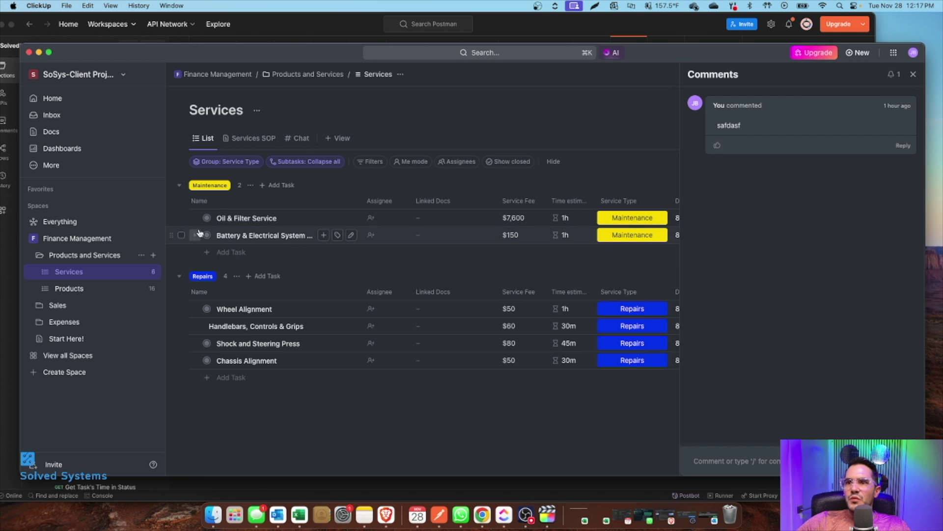
Step: Confirm the Oil & Filter Service task's Service Fee reads $7,600, then go back to Postman
left_click(250, 218)
scroll(236, 325, "down", 2)
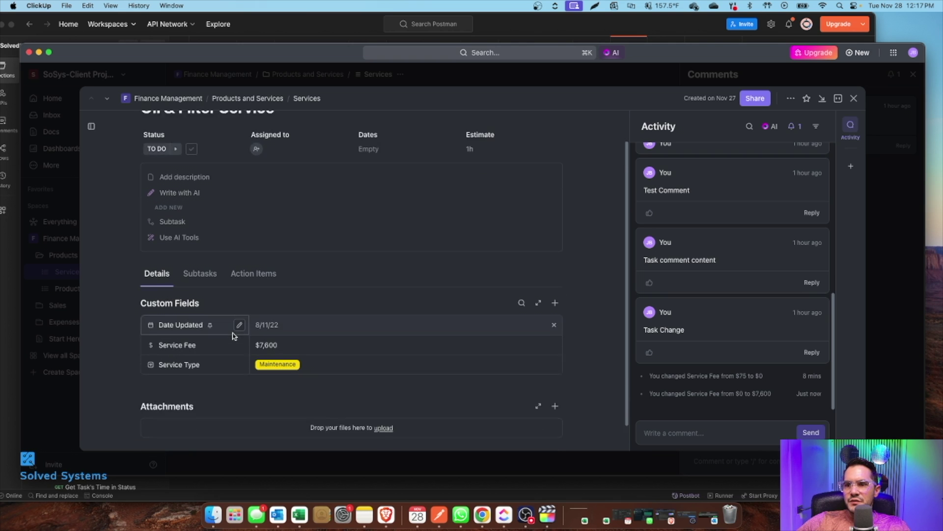
double_click(265, 326)
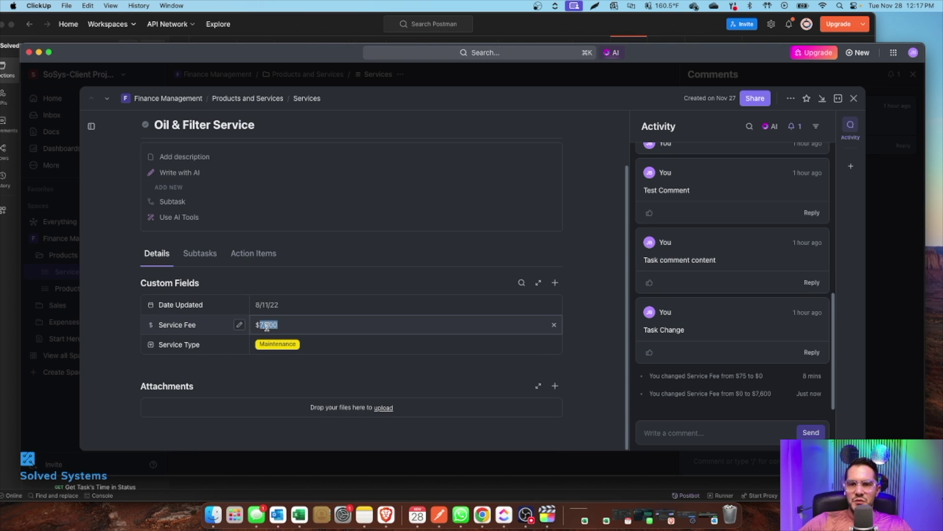
left_click(439, 514)
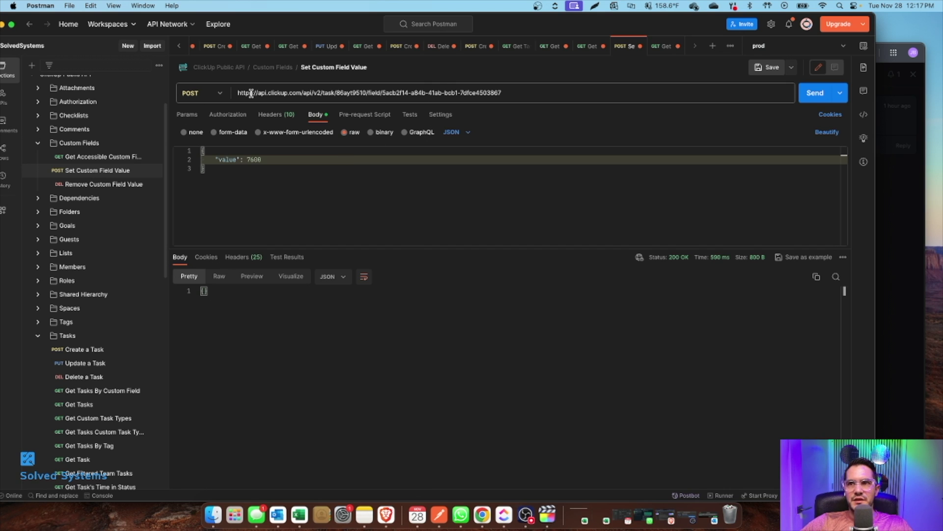
double_click(342, 93)
key("super+c")
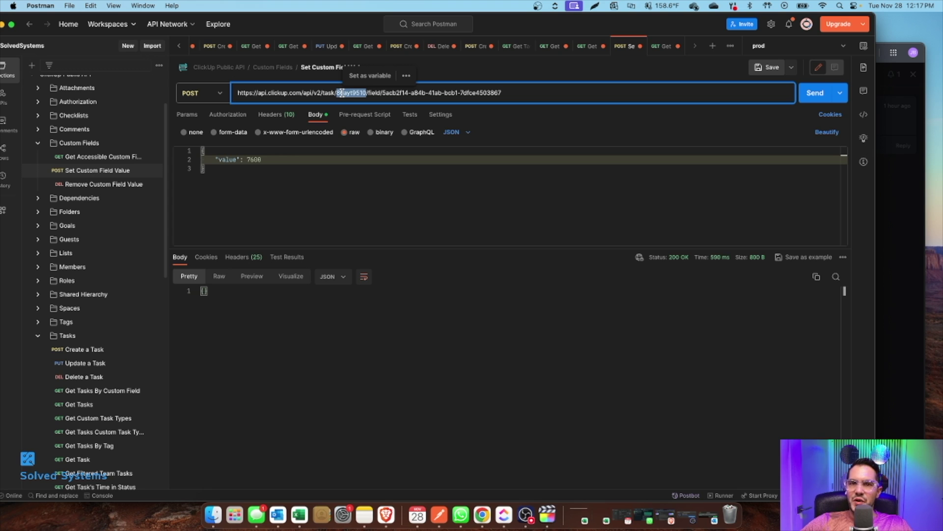
left_click(407, 94)
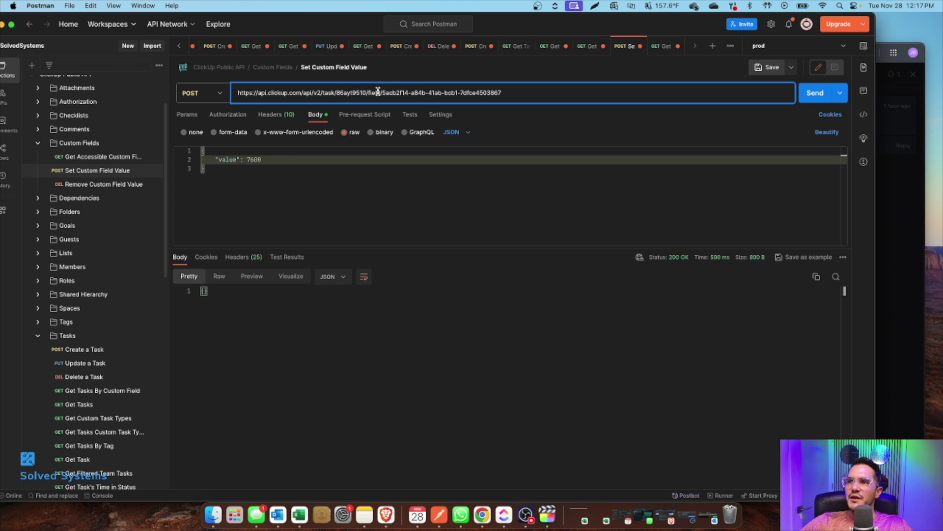
left_click_drag(382, 93, 523, 97)
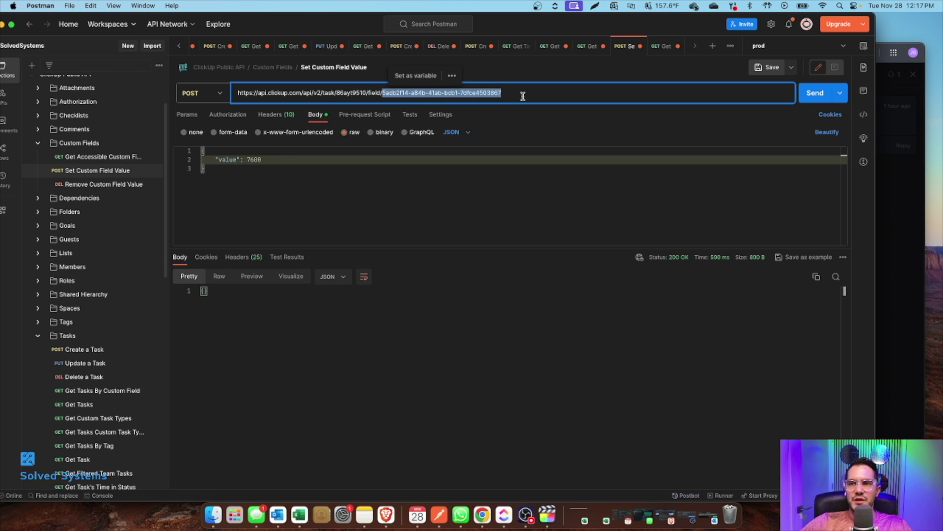
Step: Copy the Service Fee field ID into the field_id placeholder of the Remove Custom Field Value URL
left_click(112, 190)
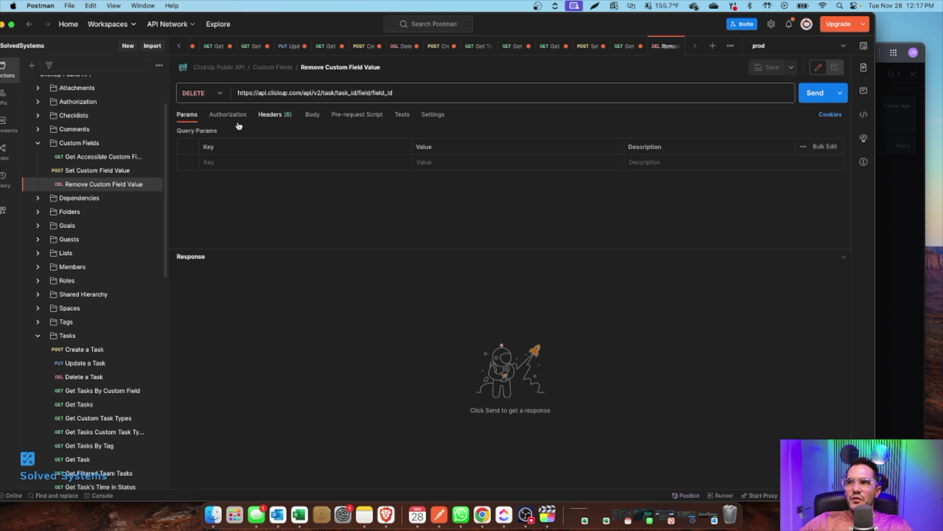
left_click(109, 171)
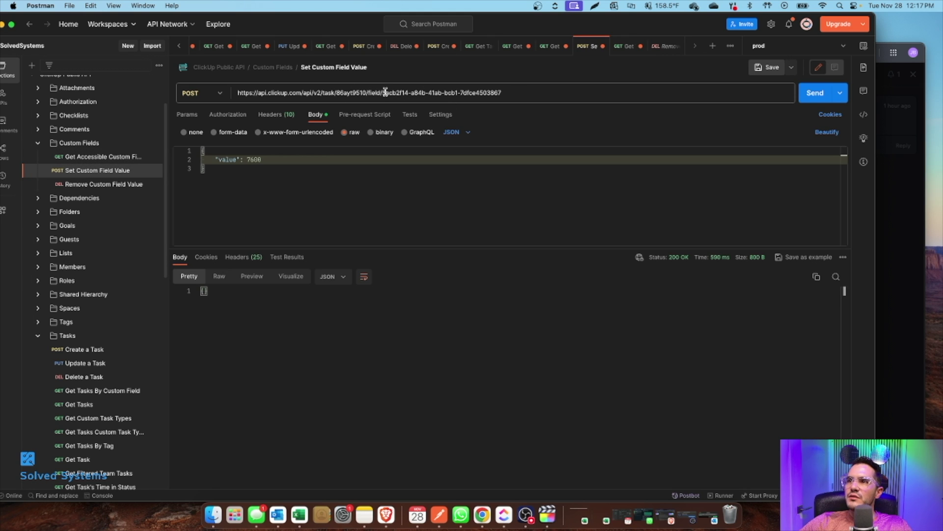
left_click_drag(382, 92, 606, 94)
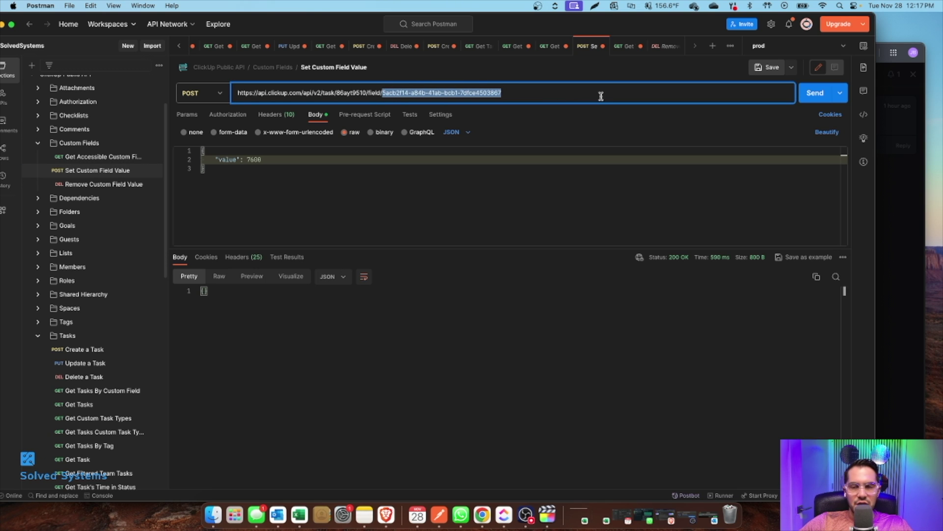
left_click(98, 185)
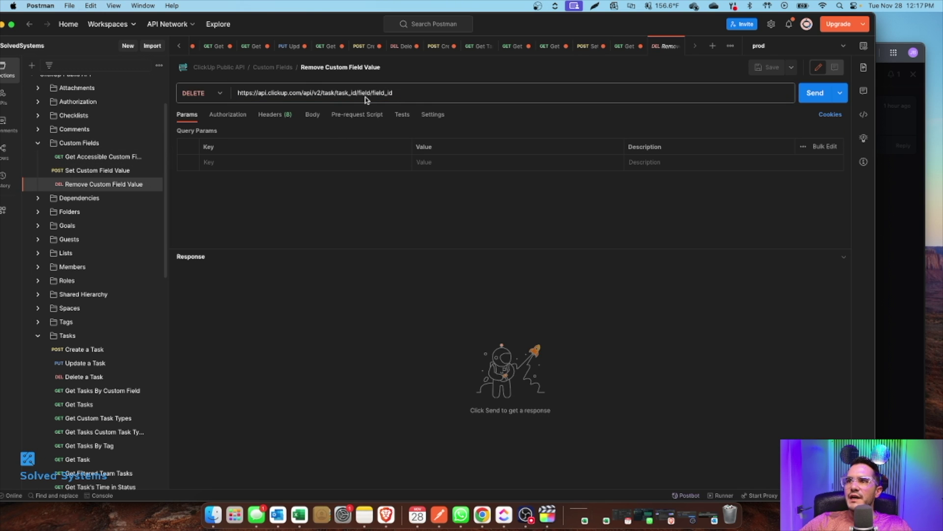
double_click(372, 93)
key("ctrl+v")
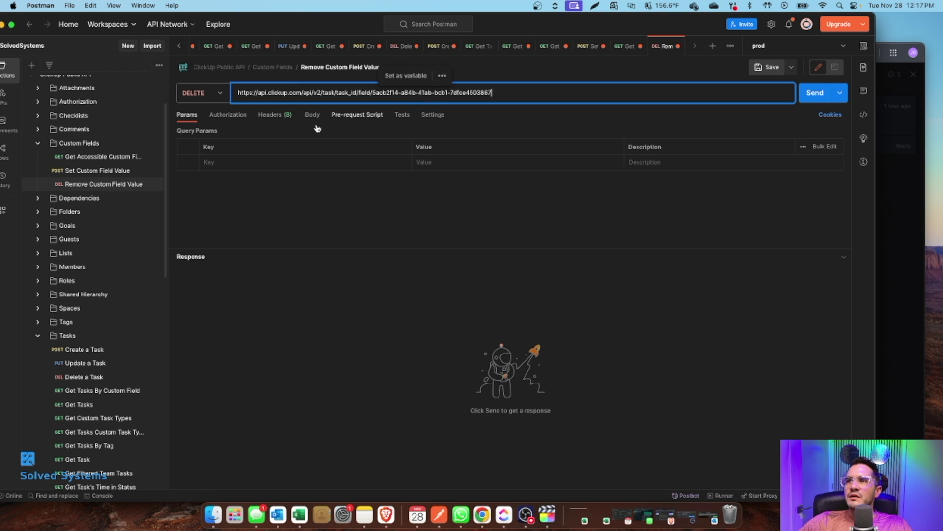
Step: Copy task ID 86ayt9510 into the task_id placeholder of the DELETE request URL
left_click(99, 172)
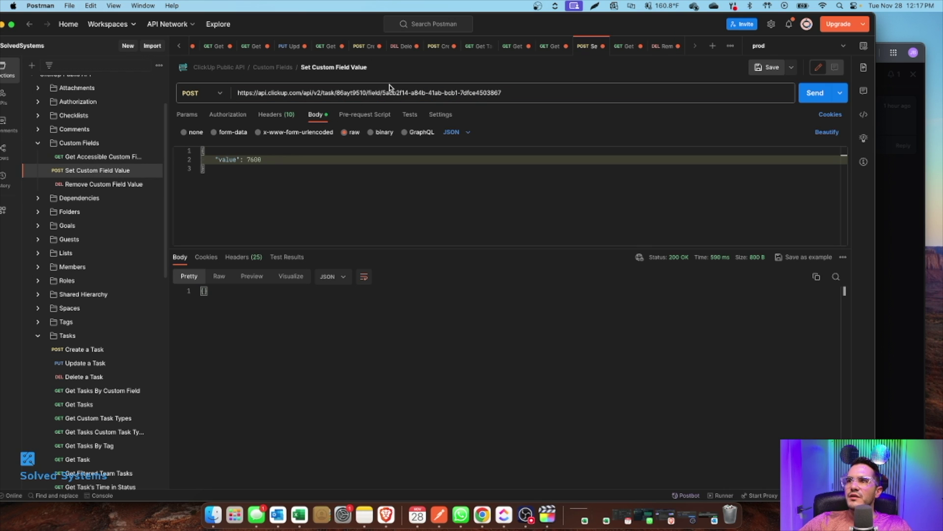
left_click(354, 93)
double_click(355, 92)
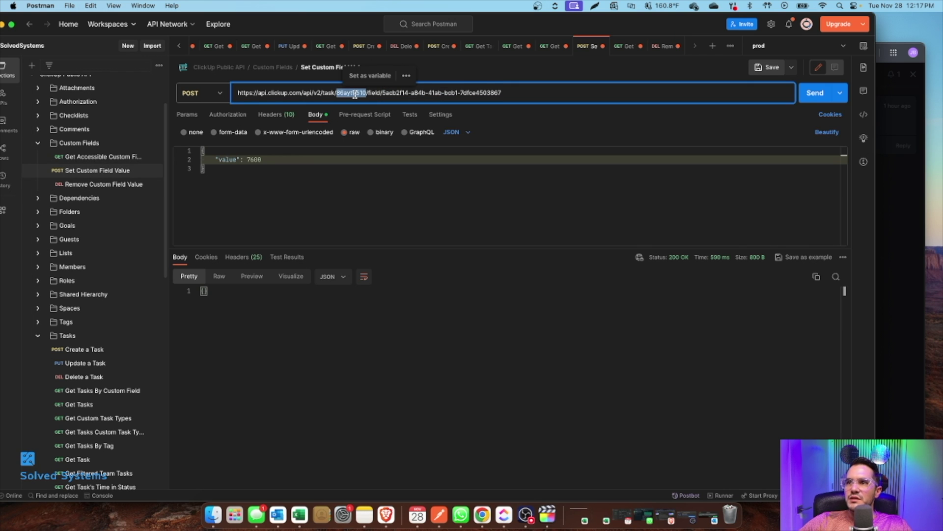
left_click(131, 184)
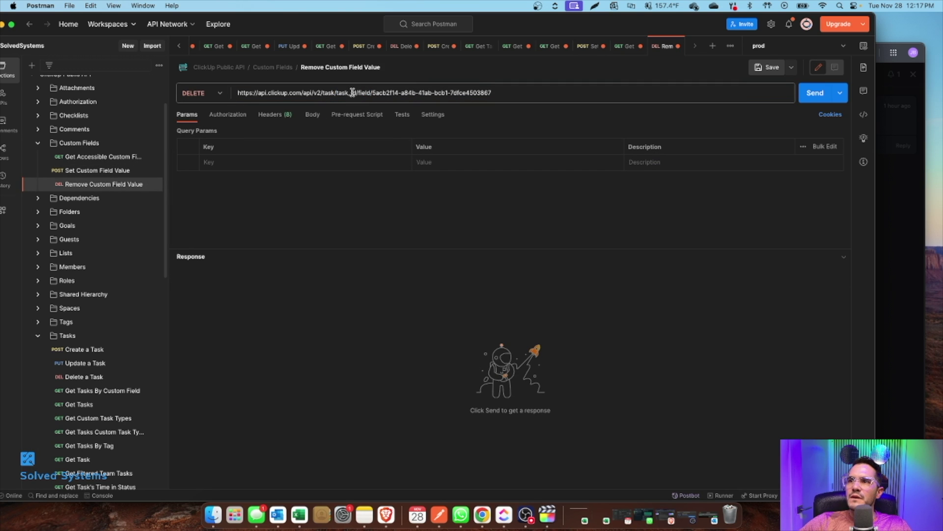
double_click(353, 92)
key("super+v")
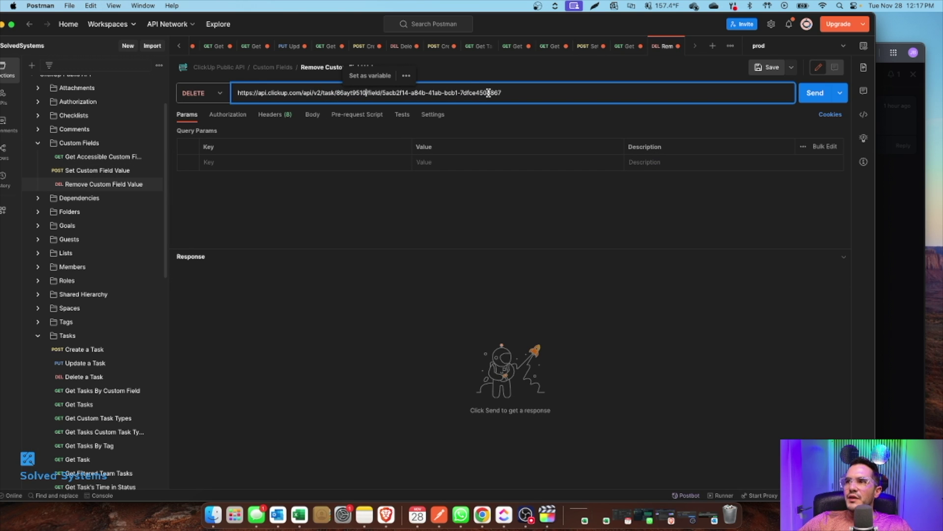
left_click(332, 195)
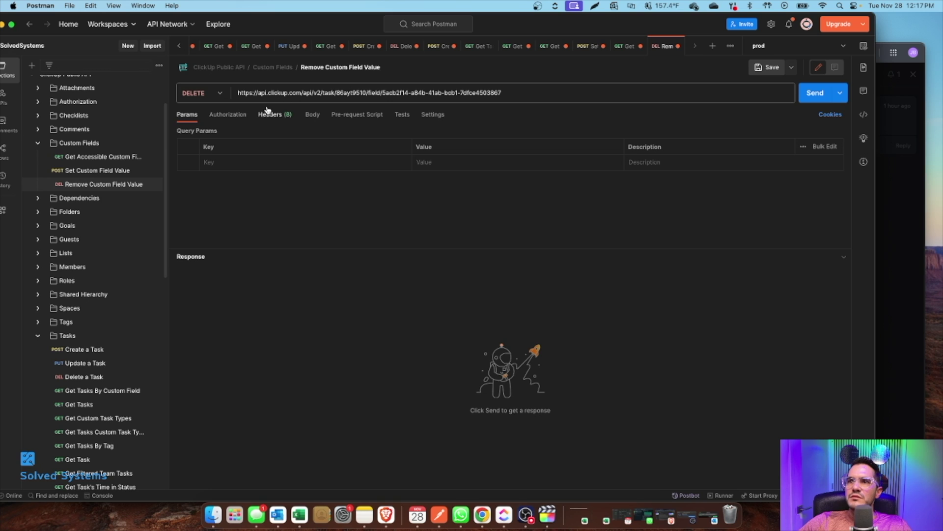
Step: Send the DELETE request clearing the Service Fee value, getting 200 OK
left_click(227, 114)
left_click(187, 114)
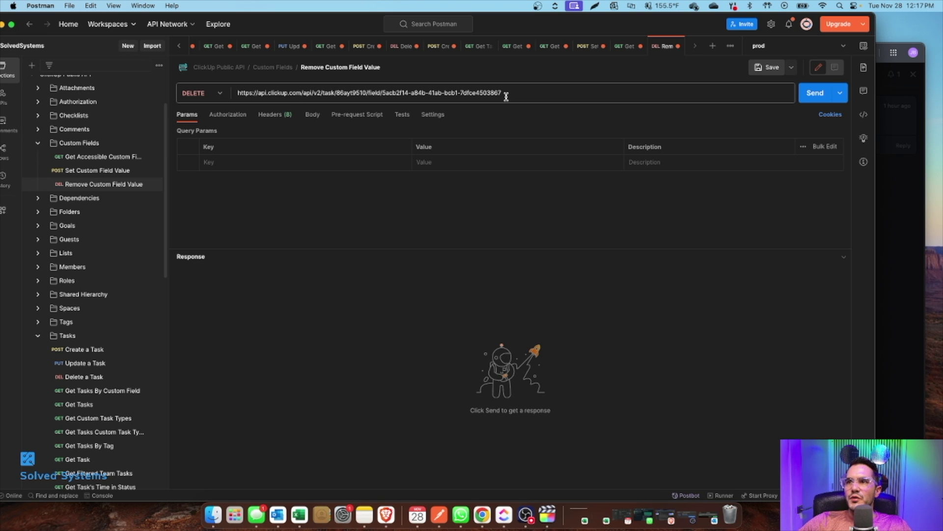
left_click(804, 89)
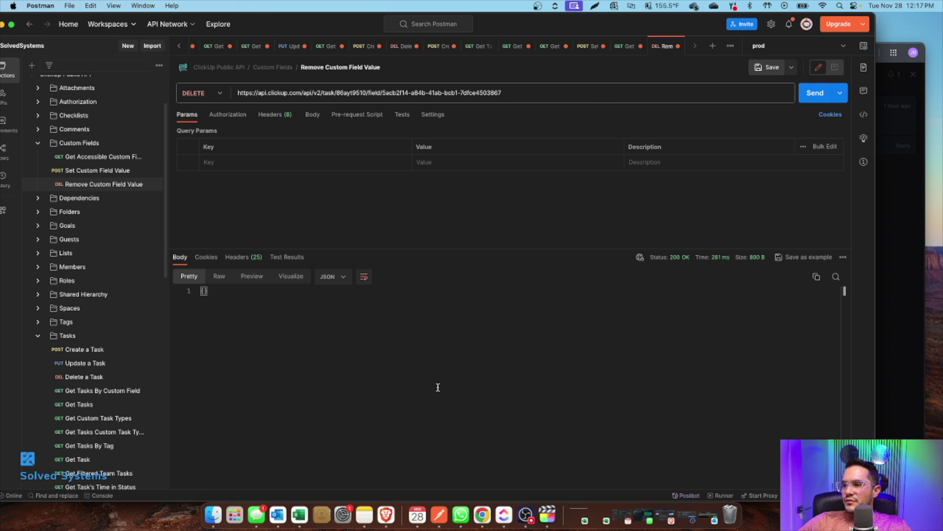
Step: Reopen the Oil & Filter Service task in ClickUp and reveal its now-empty Service Fee field
left_click(503, 515)
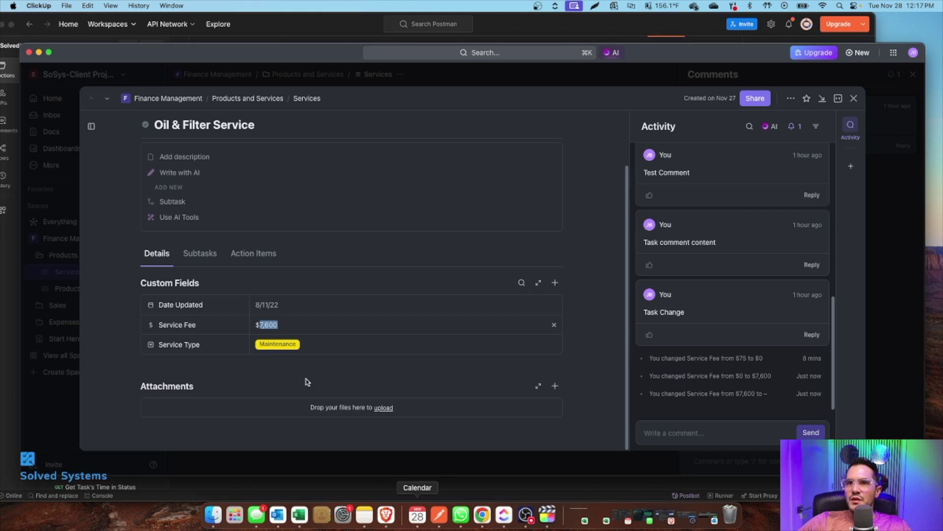
left_click(854, 98)
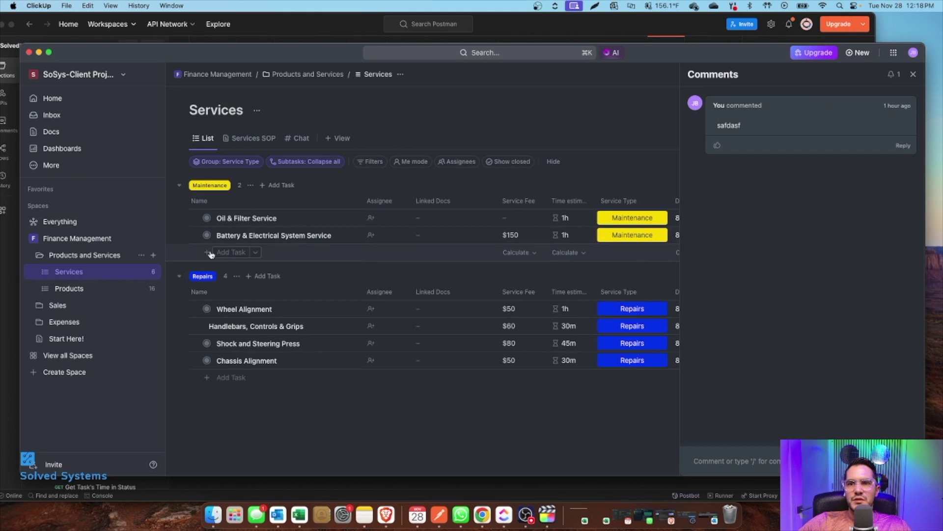
left_click(247, 218)
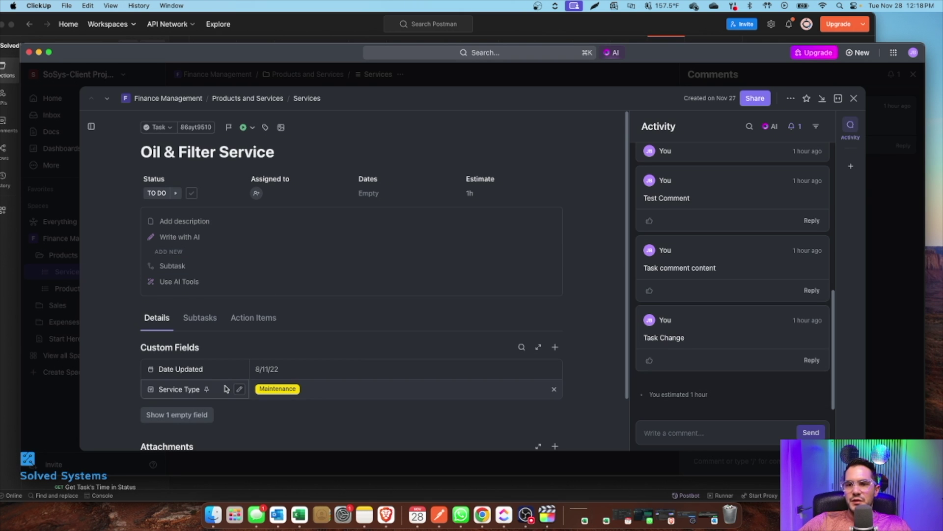
left_click(181, 414)
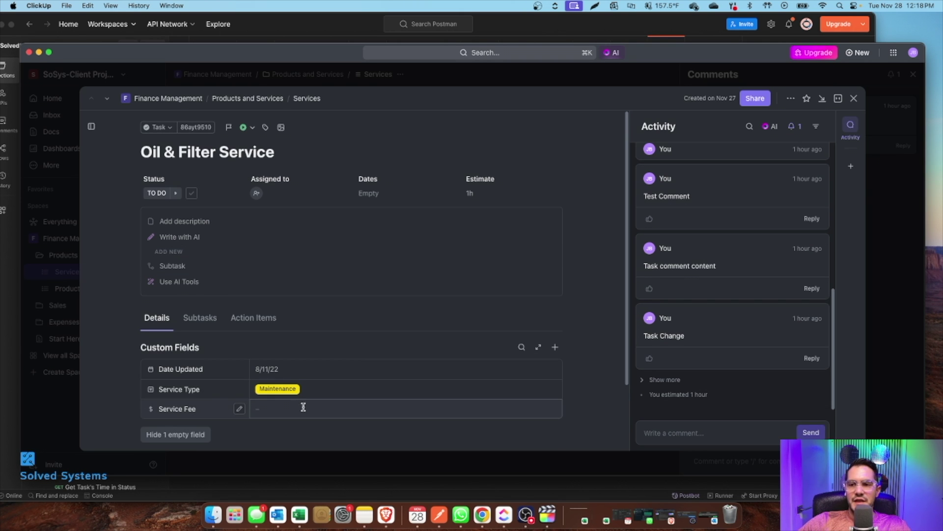